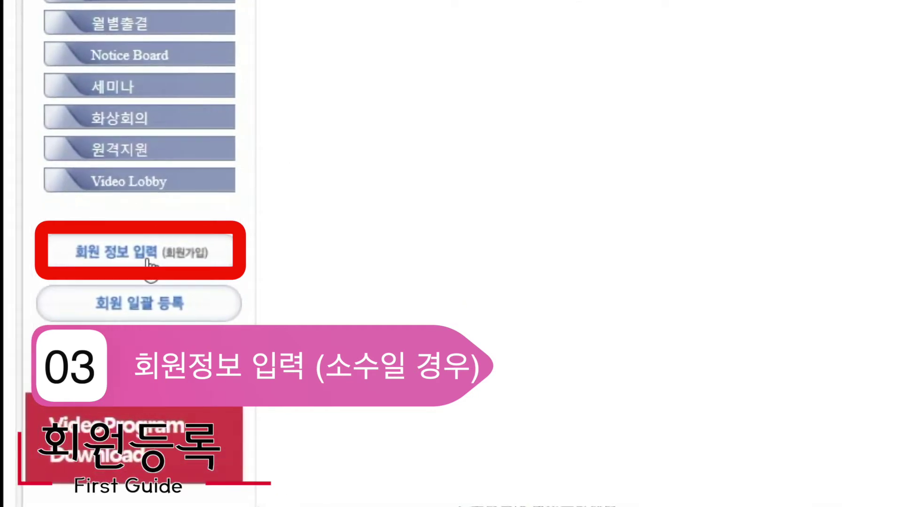
- Open the single-member registration form in the management system
click(146, 259)
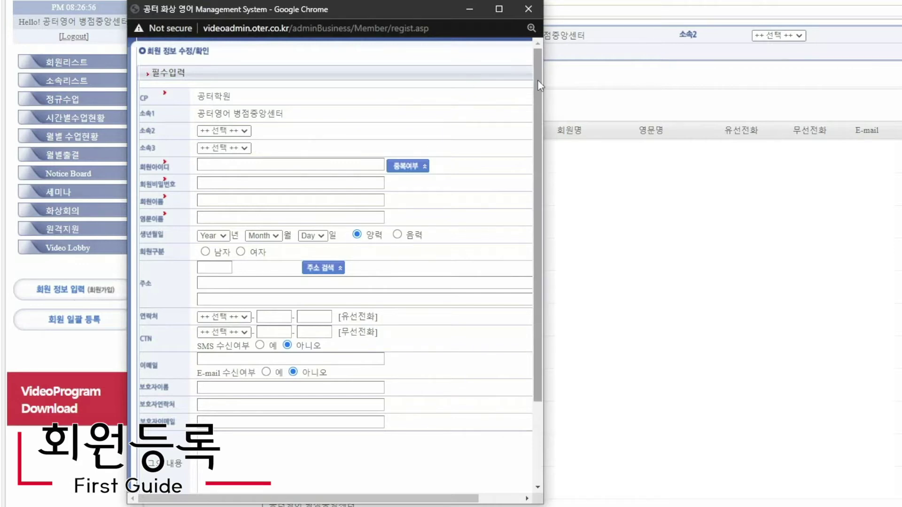
drag(539, 84, 477, 77)
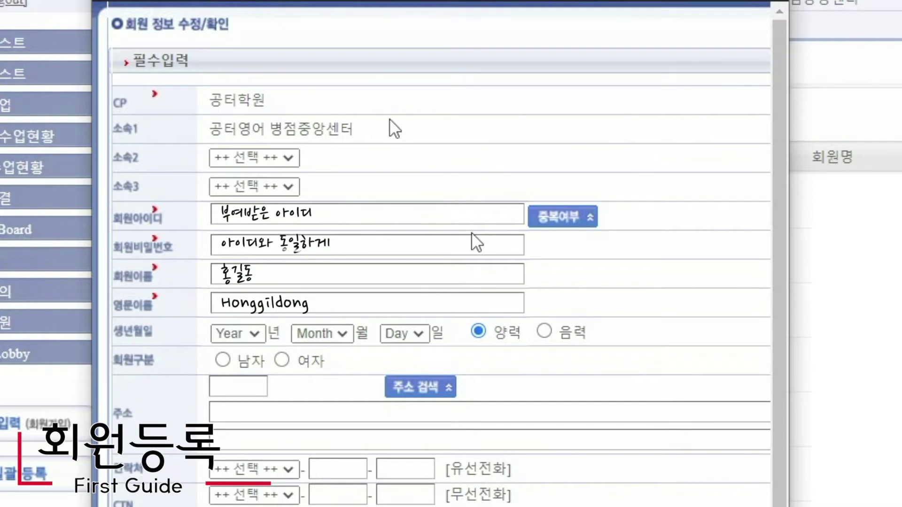
drag(354, 128, 272, 128)
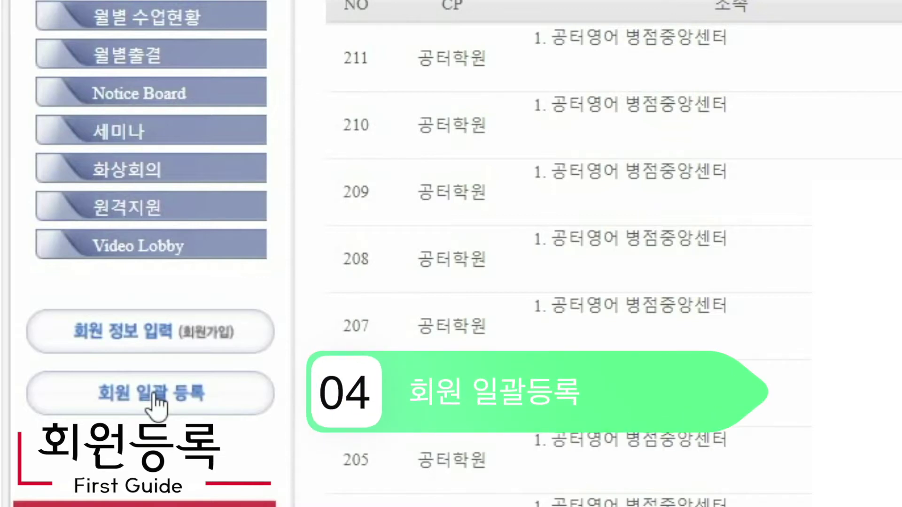
- From 회원 일괄 등록, save Regist_Sample.xlsx to the desktop and open it
click(155, 399)
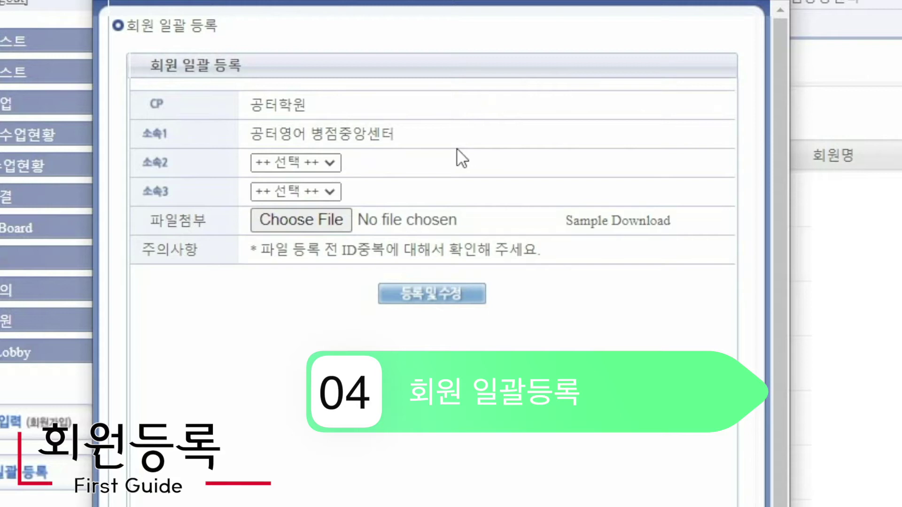
drag(467, 0, 536, 0)
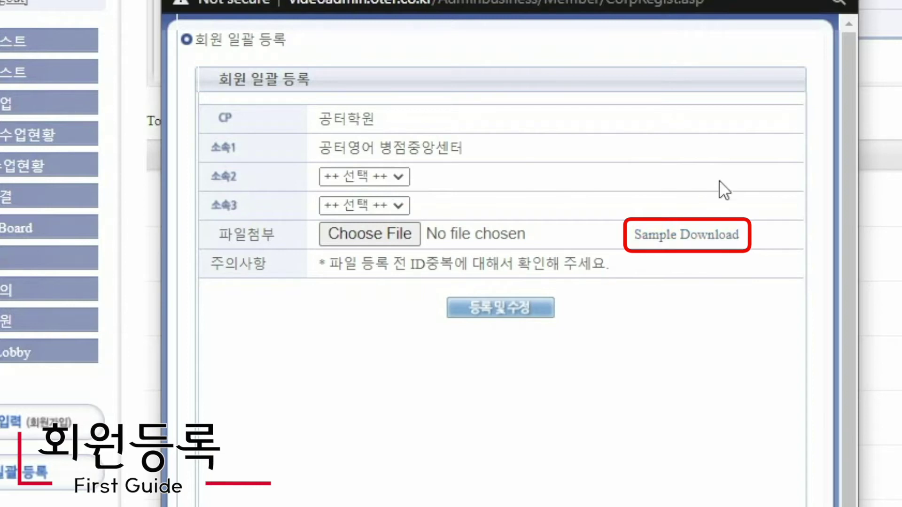
click(731, 237)
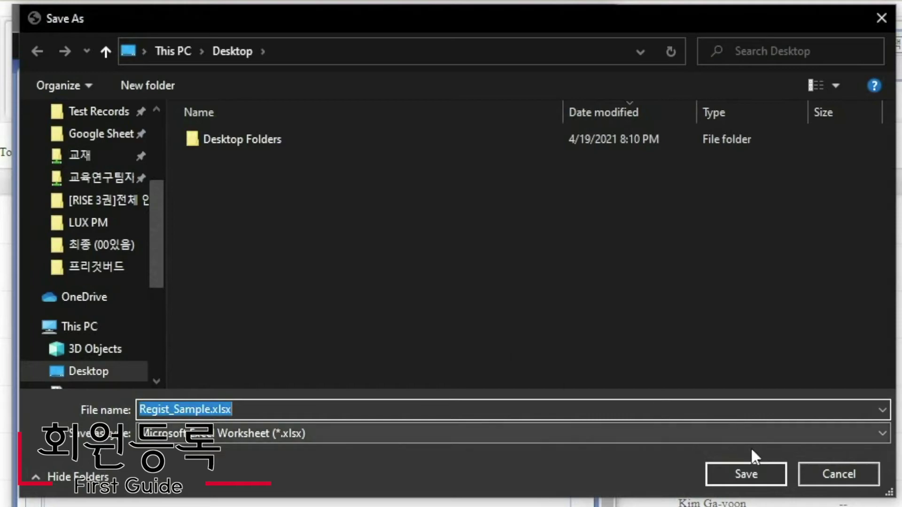
click(742, 472)
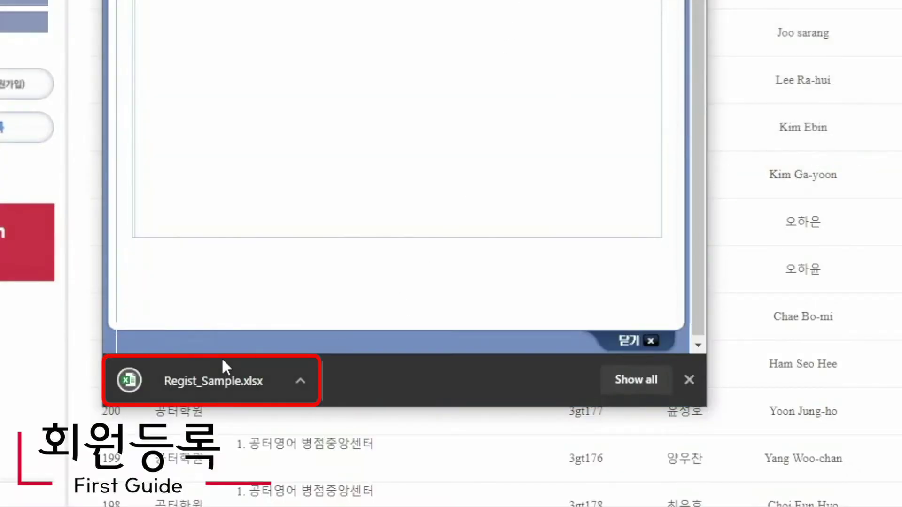
click(184, 384)
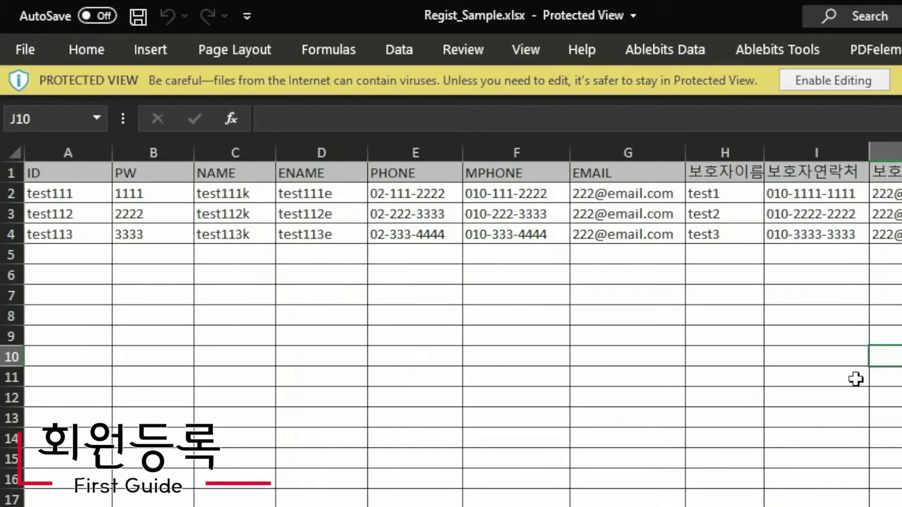
- Enable editing and delete the sample data from PHONE onward (E2:N9)
click(832, 87)
drag(890, 486, 3, 458)
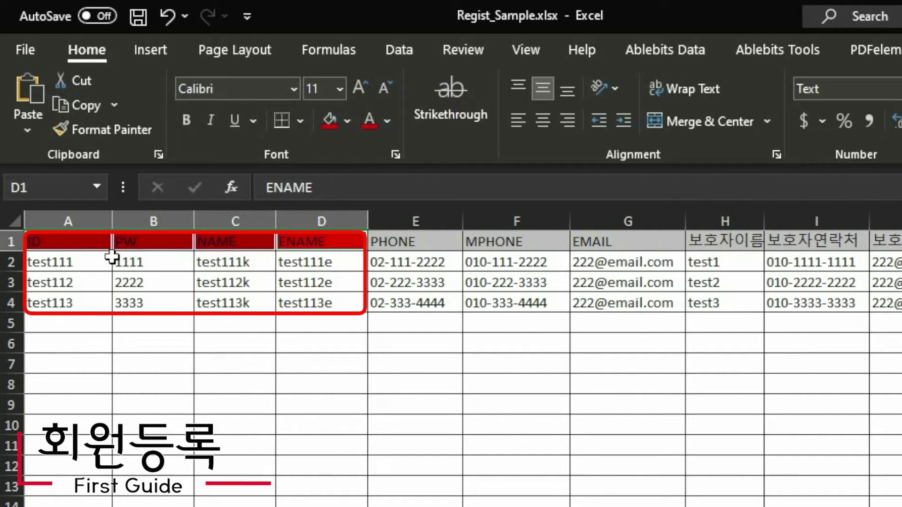
click(106, 259)
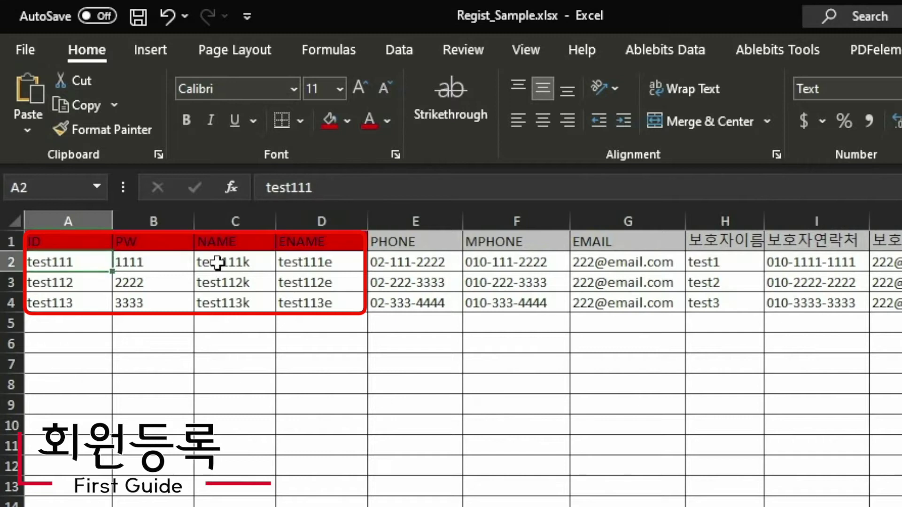
drag(409, 405, 900, 262)
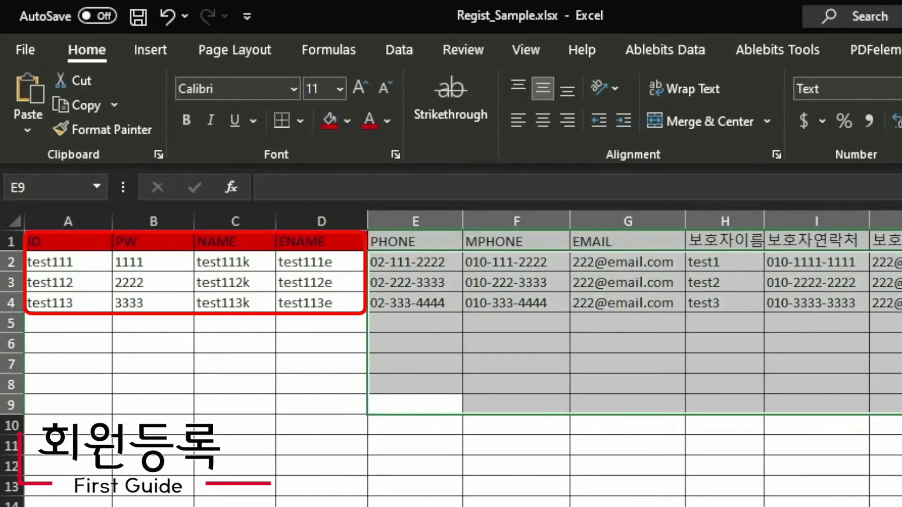
key(Delete)
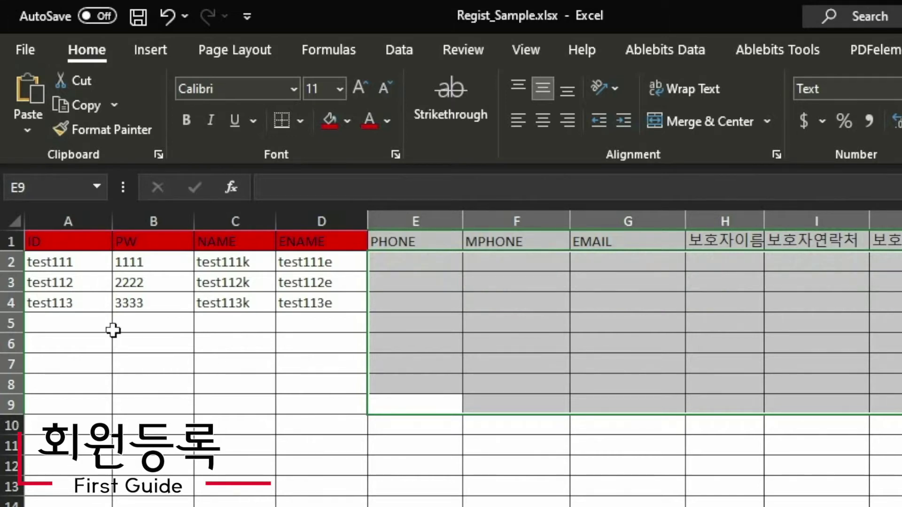
- Highlight the ID, PW, NAME and ENAME columns in turn to explain each field
drag(50, 257, 66, 505)
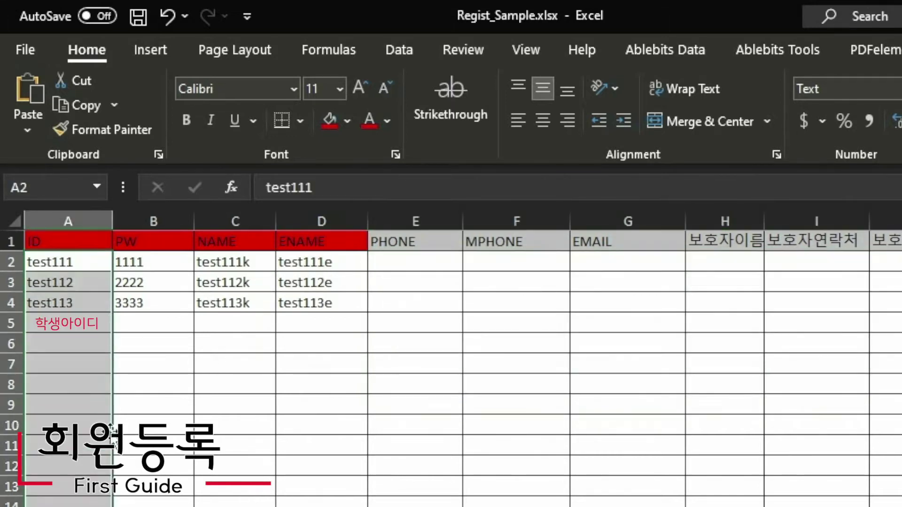
drag(140, 272, 151, 504)
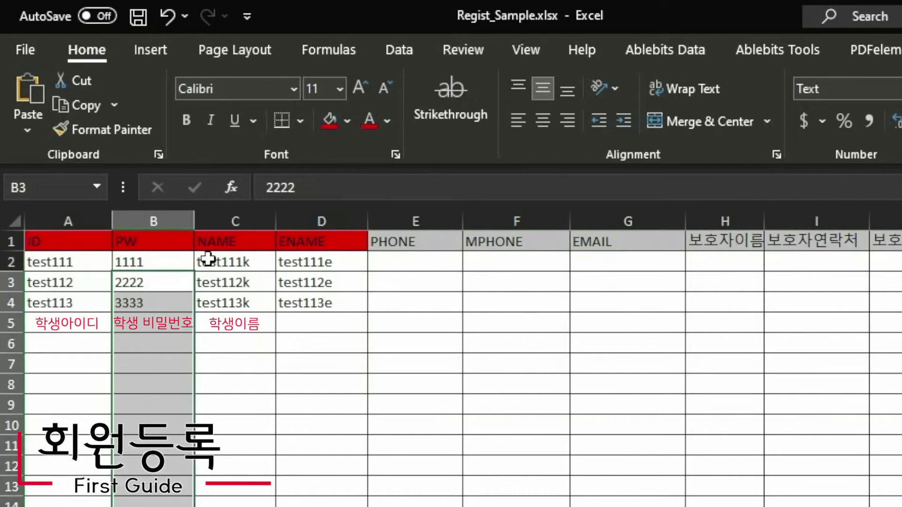
drag(207, 256, 235, 505)
drag(282, 261, 319, 505)
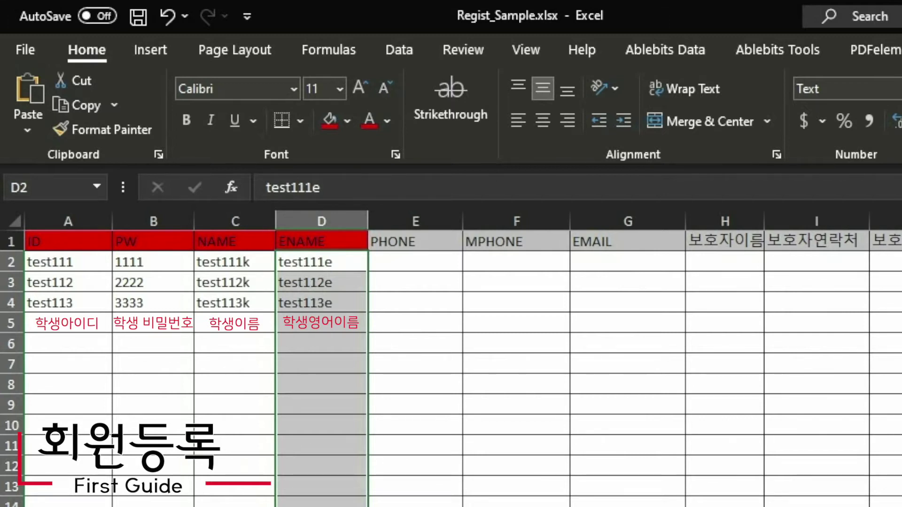
- Go to manage.oter.co.kr, open 원생관리, and export the student list to the desktop via EXCEL
key(alt+Tab)
text(manage)
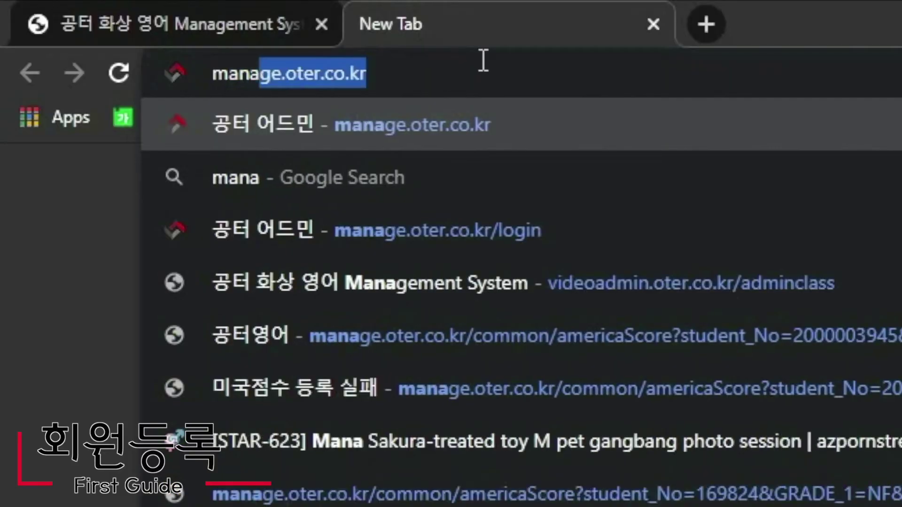
key(Return)
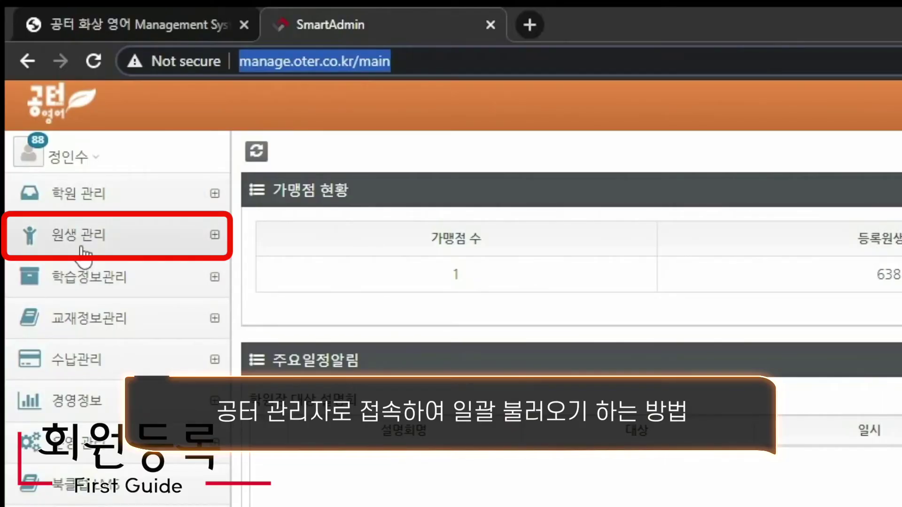
click(83, 249)
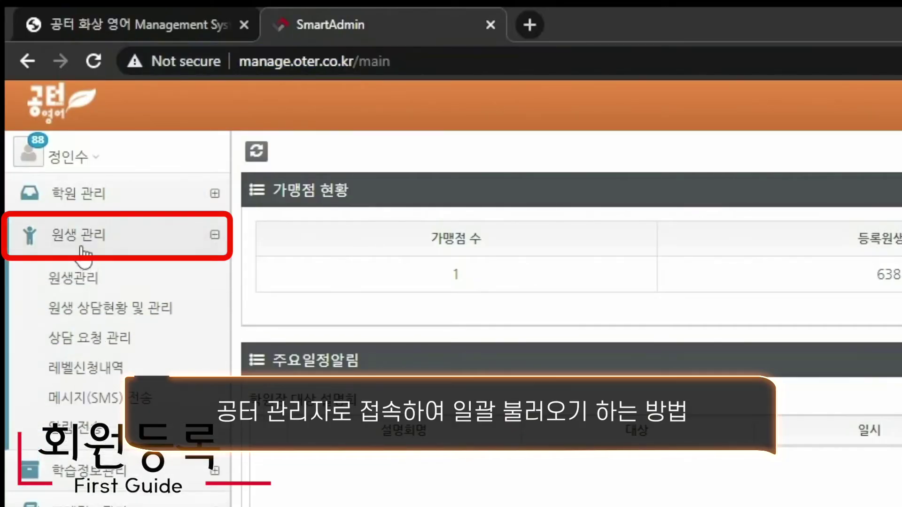
click(81, 278)
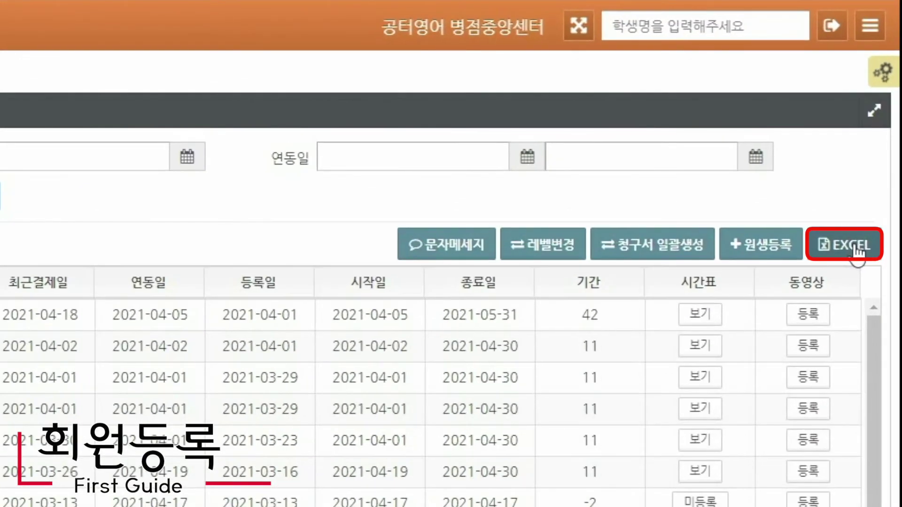
click(850, 245)
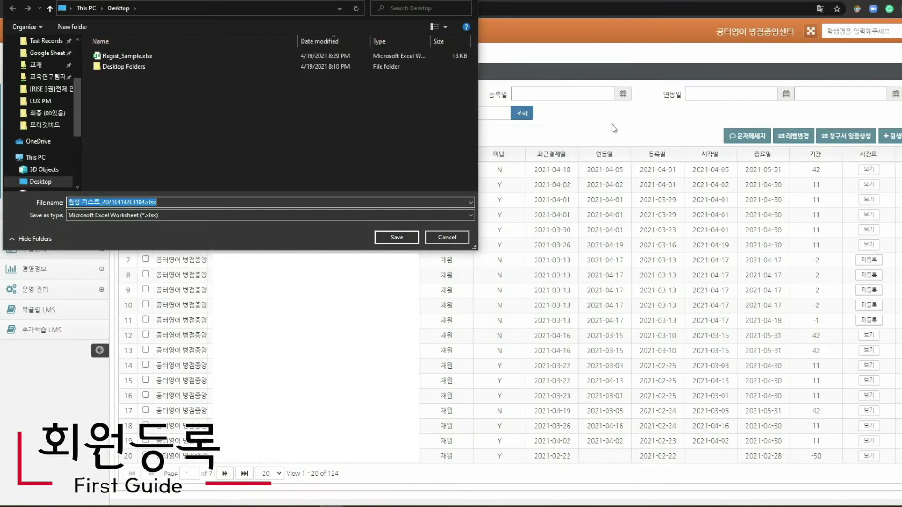
click(397, 237)
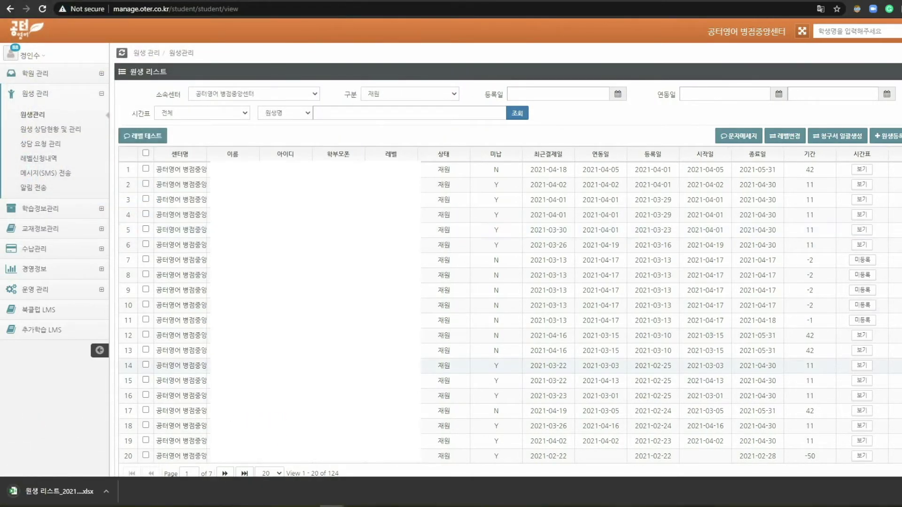
- Open and enable editing of the exported student list, tiled beside Regist_Sample.xlsx
click(57, 490)
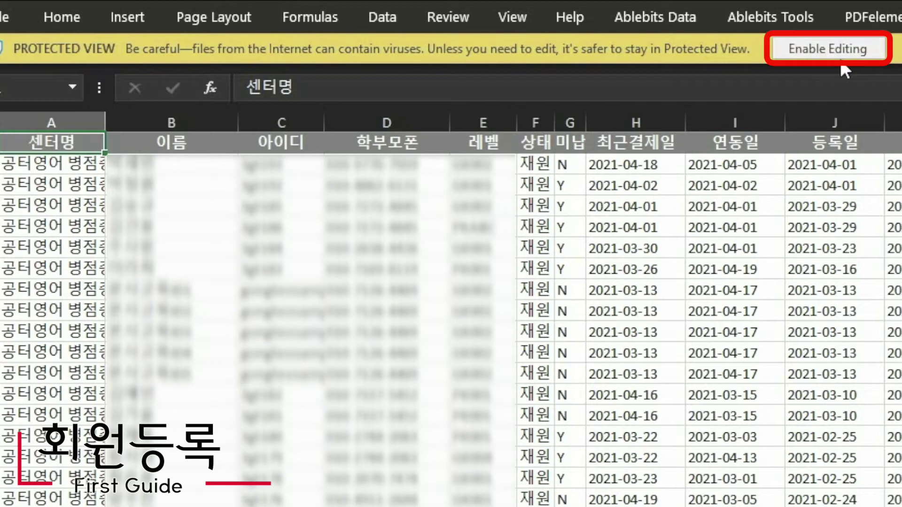
click(857, 49)
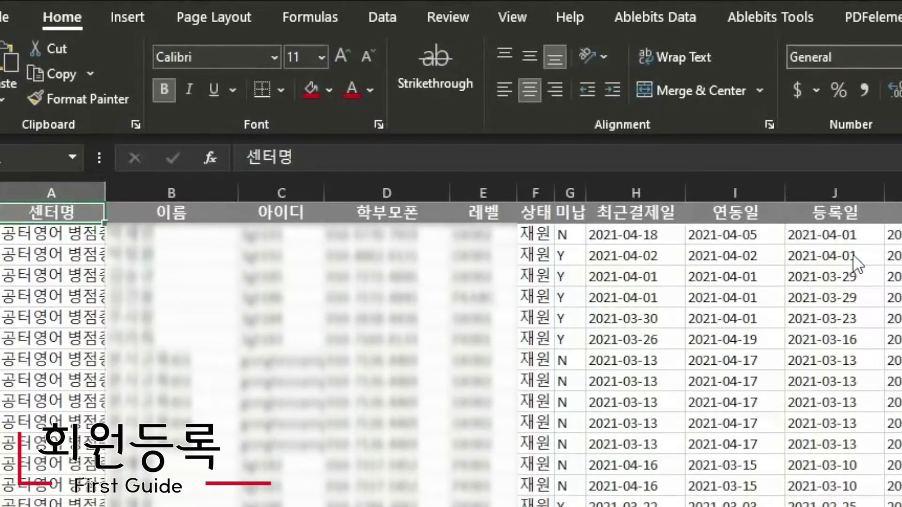
click(849, 359)
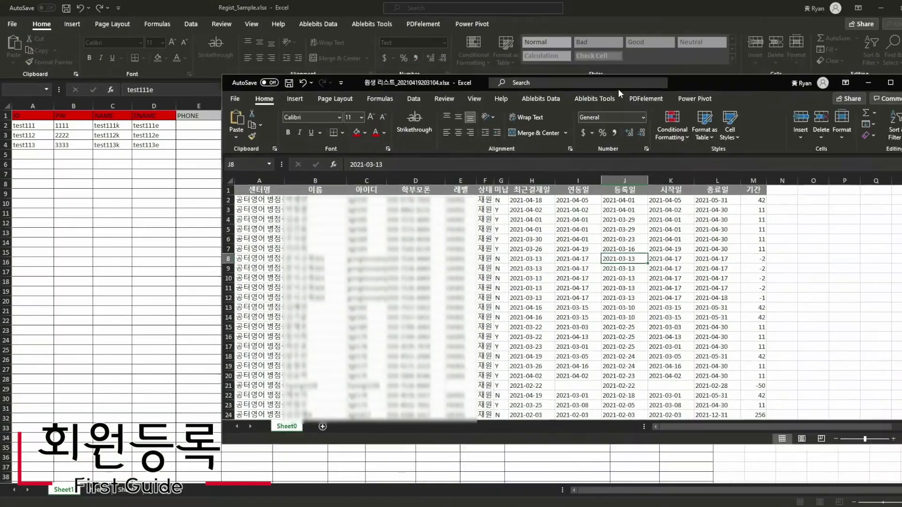
key(super+Right)
click(161, 207)
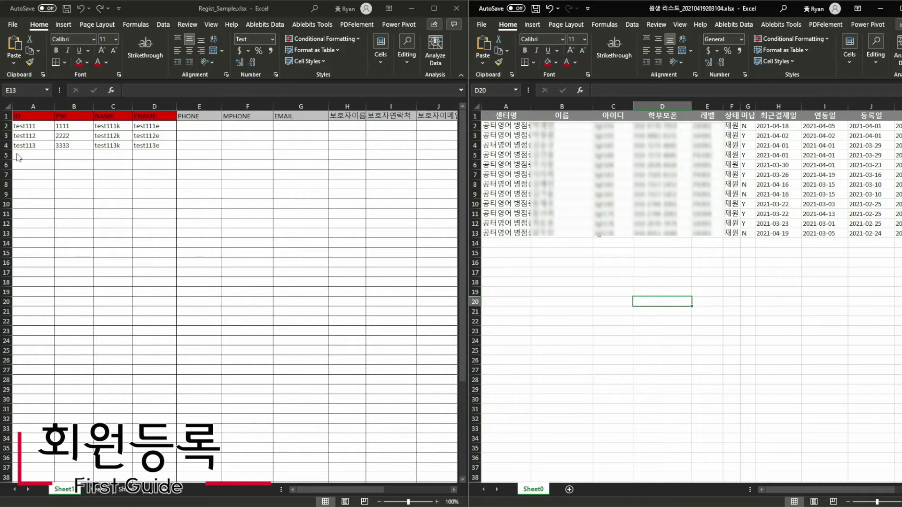
- Copy the twelve student IDs from the 아이디 column, targeting Regist_Sample's cell A2
click(18, 156)
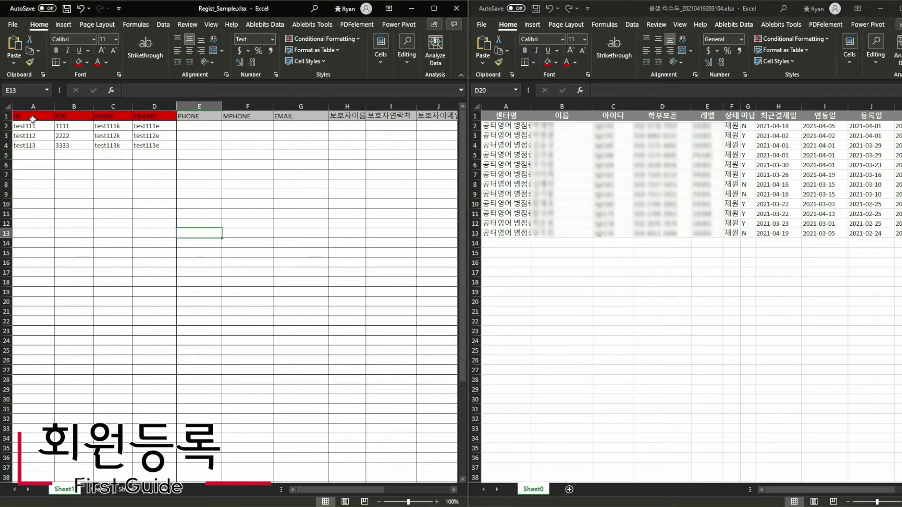
mouse_move(33, 119)
mouse_down()
mouse_move(66, 268)
mouse_move(43, 300)
mouse_up()
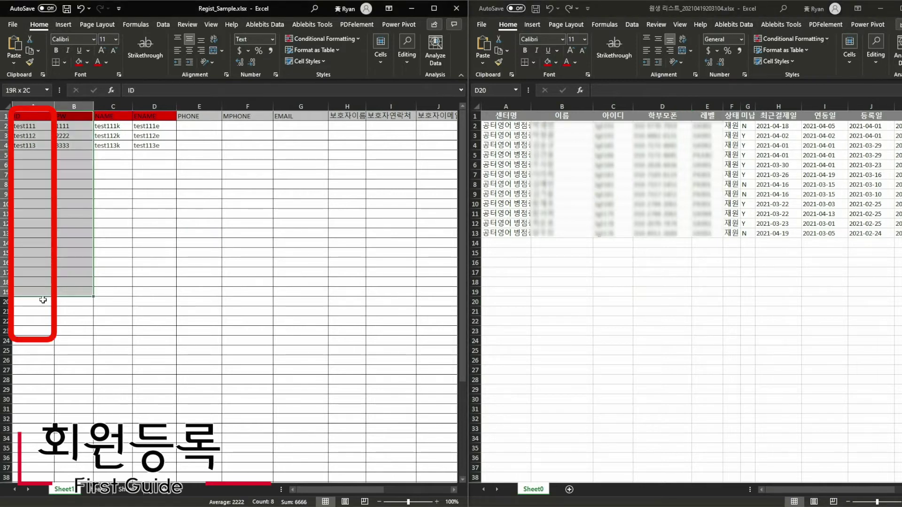
click(632, 277)
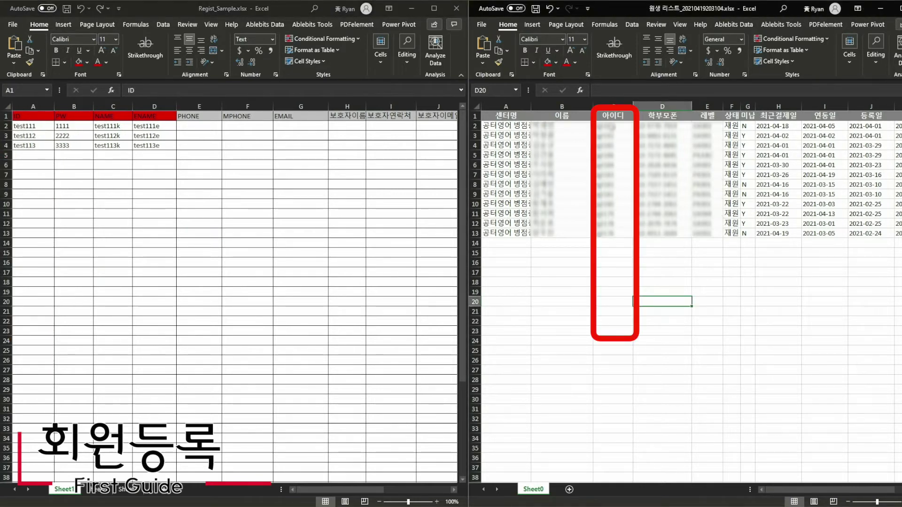
drag(615, 124, 620, 234)
key(ctrl+c)
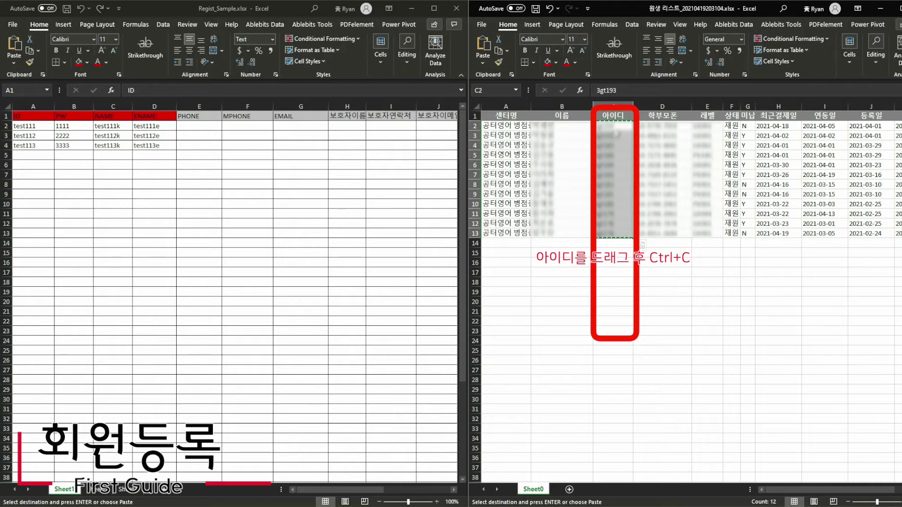
right_click(621, 125)
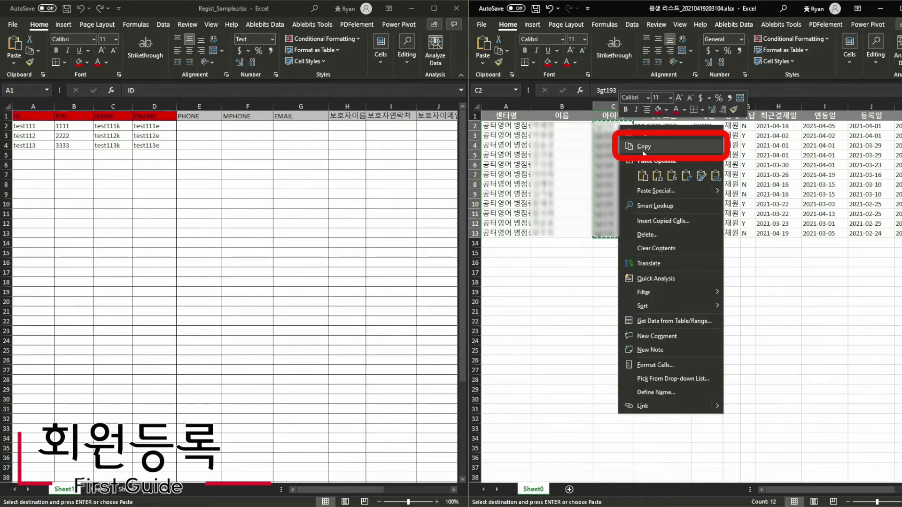
click(642, 145)
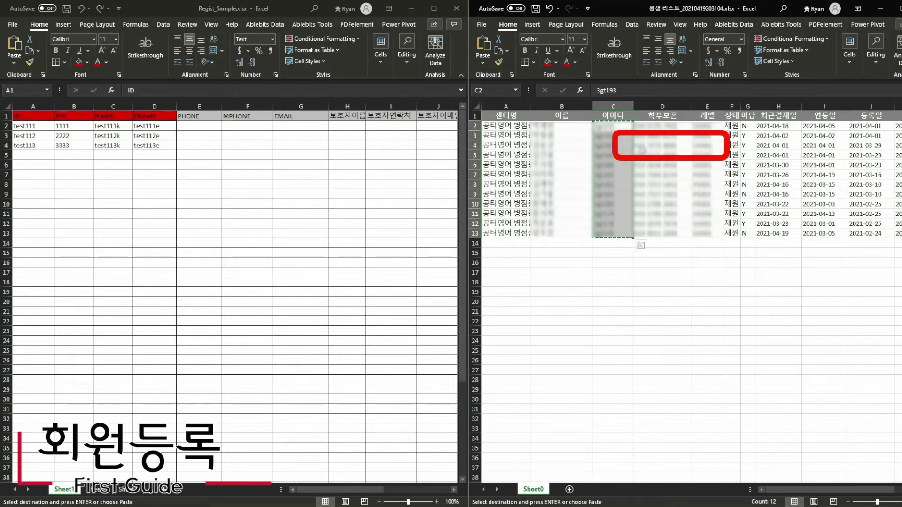
drag(37, 125, 59, 310)
click(41, 123)
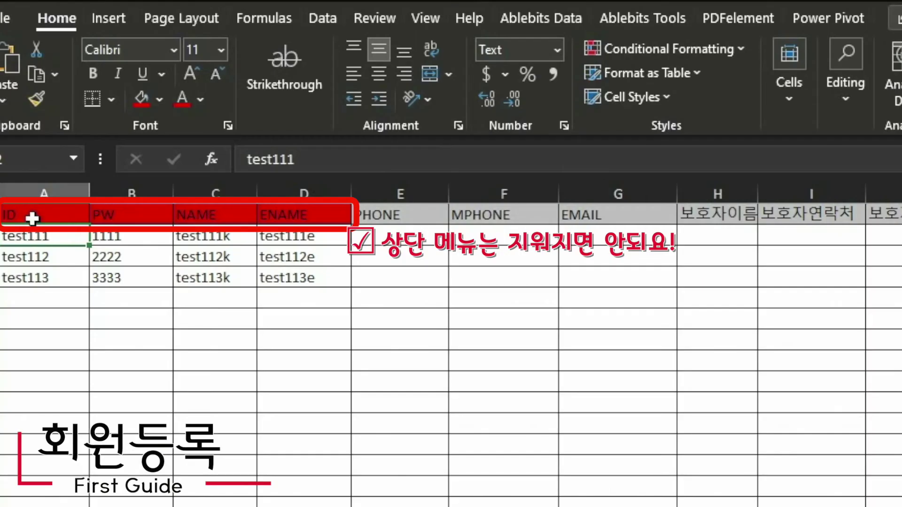
- Paste the student IDs into Regist_Sample's ID column starting at A2
drag(28, 117, 169, 115)
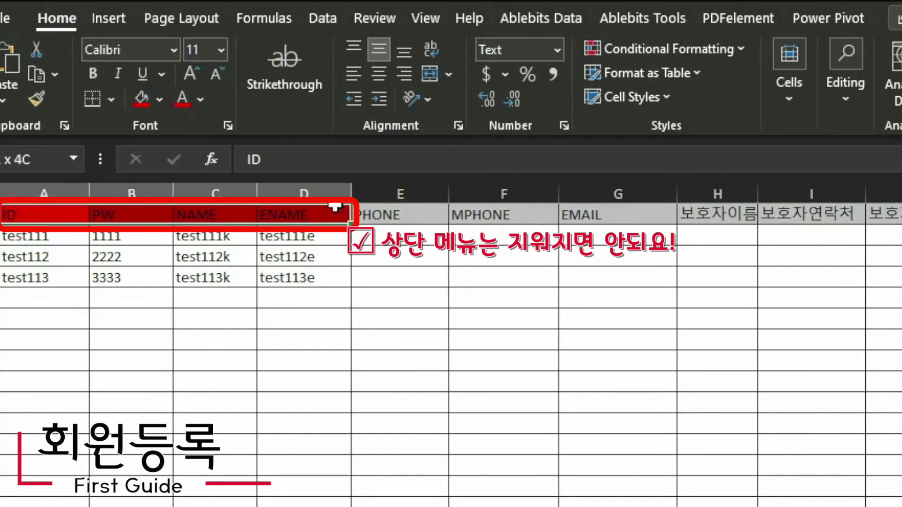
click(63, 236)
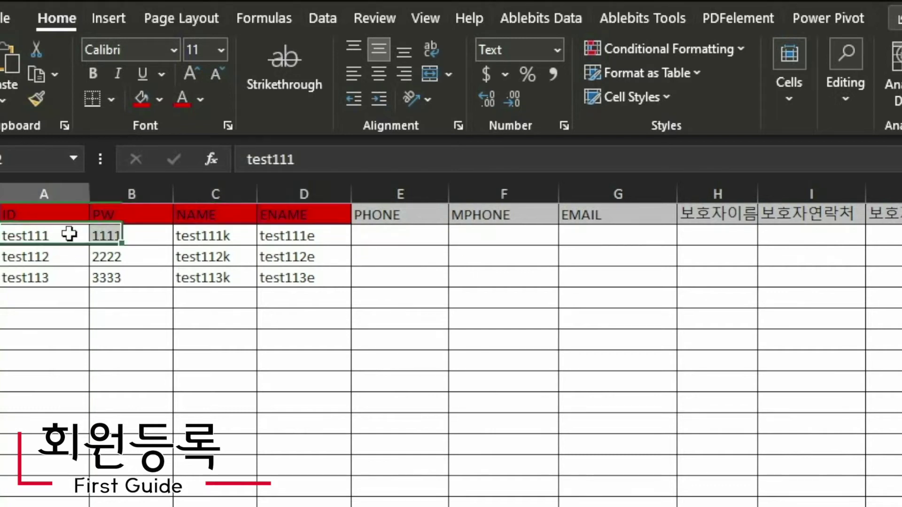
key(shift+space)
click(30, 236)
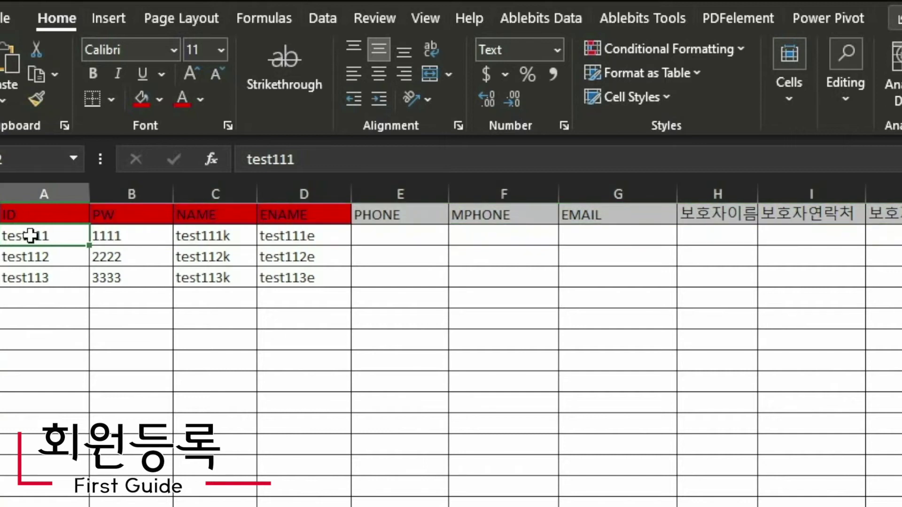
right_click(30, 236)
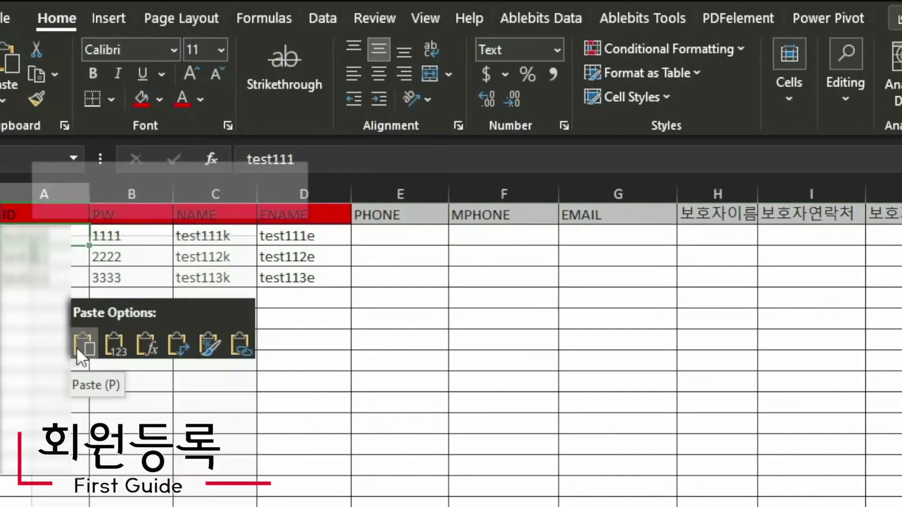
click(77, 347)
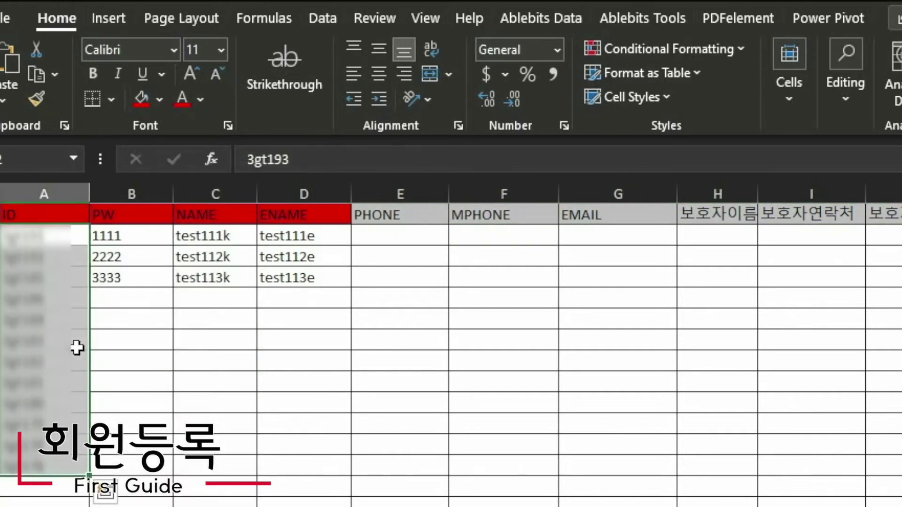
click(181, 356)
- Copy the IDs in A2:A13 and paste them into the PW column starting at B2
drag(30, 236, 52, 478)
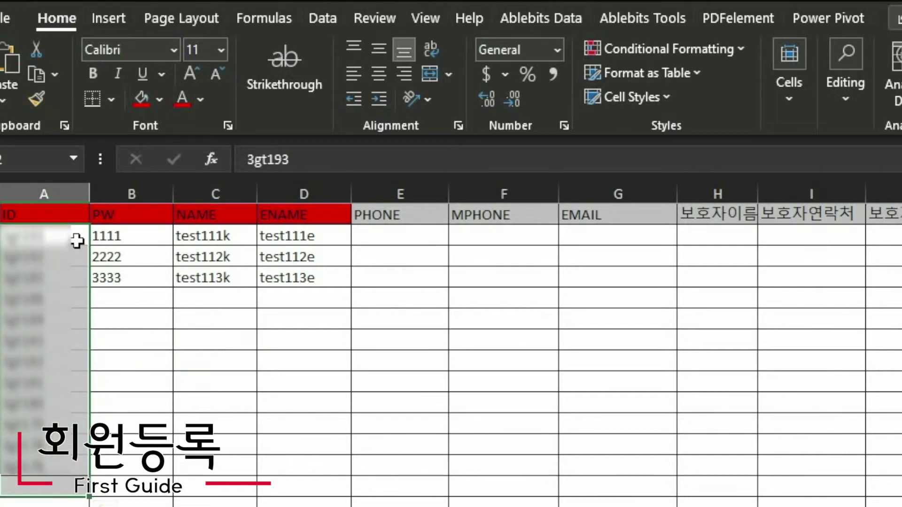
drag(75, 240, 52, 465)
key(ctrl+c)
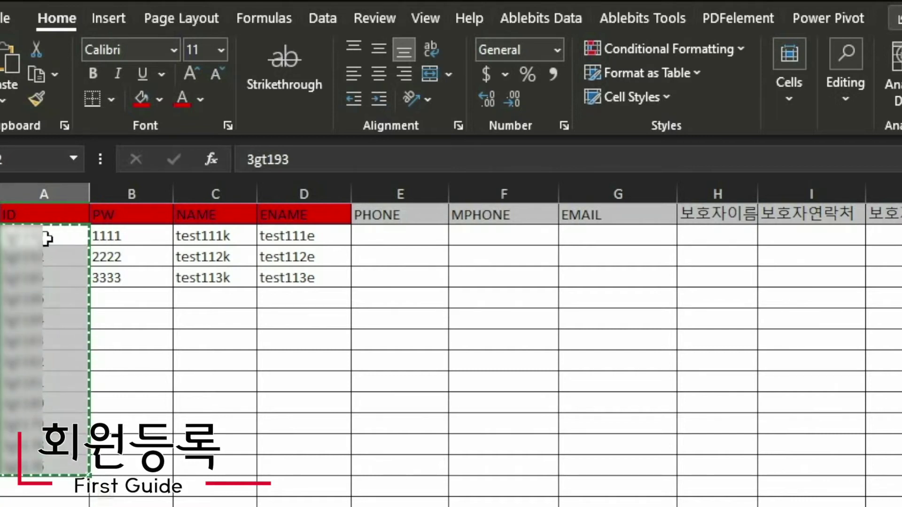
click(47, 238)
drag(47, 238, 52, 484)
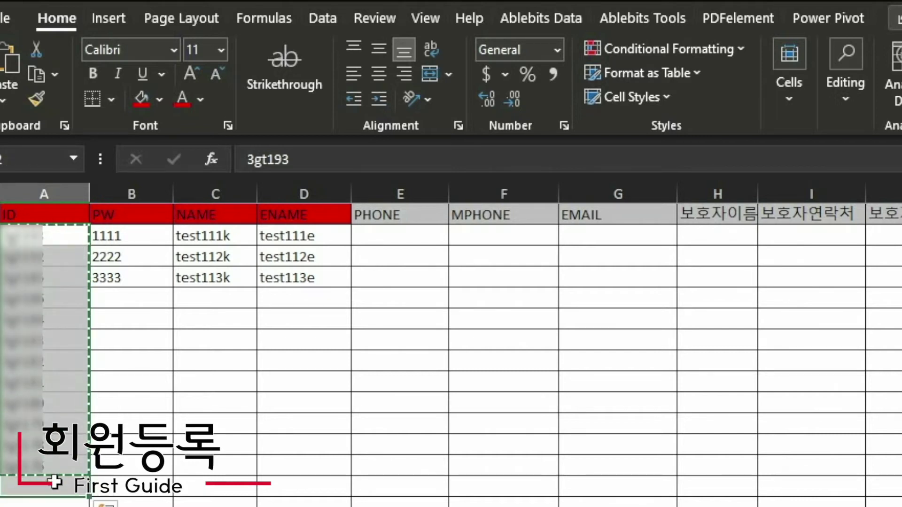
right_click(43, 247)
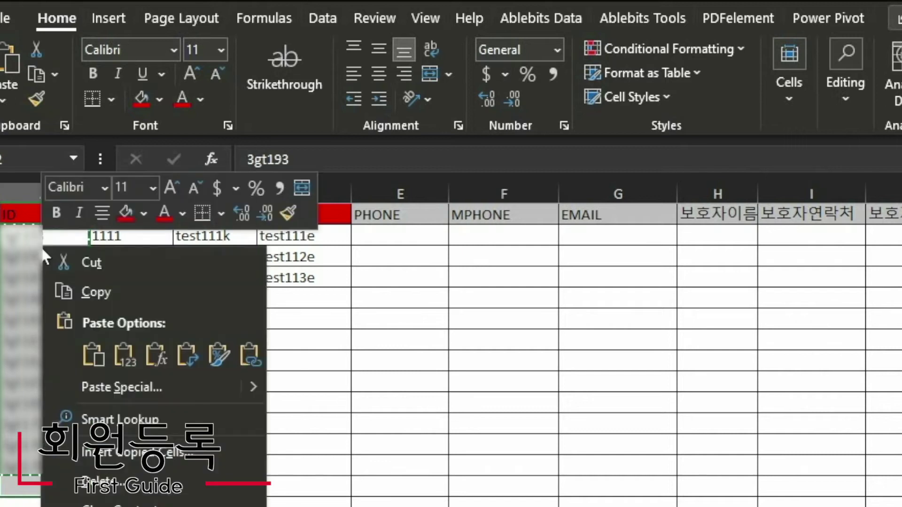
click(90, 293)
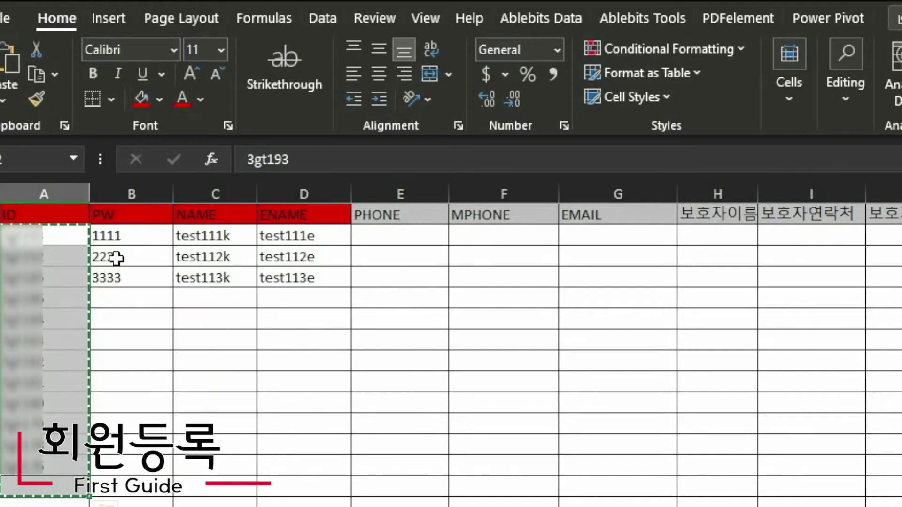
click(131, 234)
right_click(132, 233)
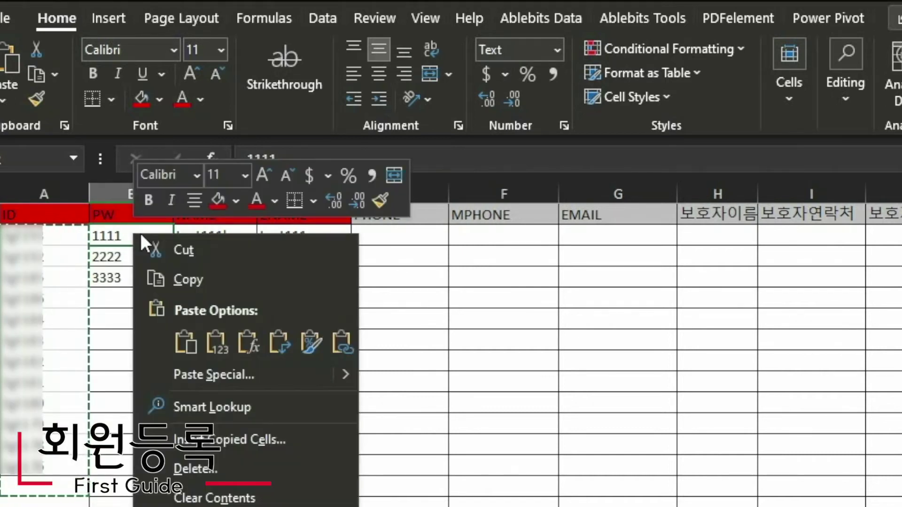
click(185, 342)
click(296, 421)
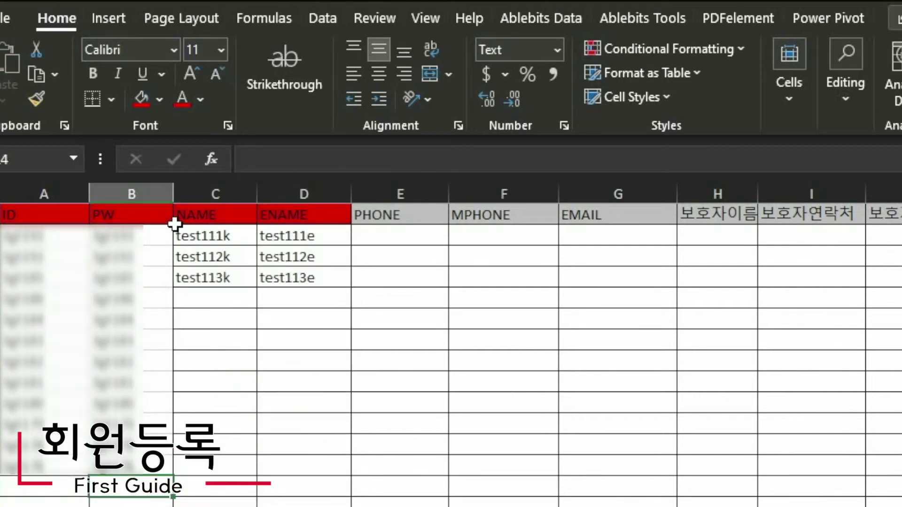
- Check the filled ID and PW columns, then select the Korean names in the student list
click(61, 194)
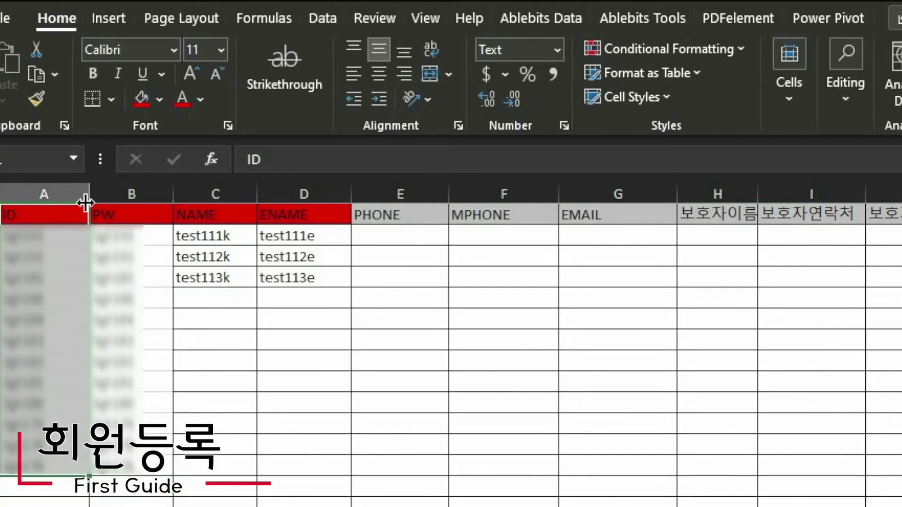
click(118, 194)
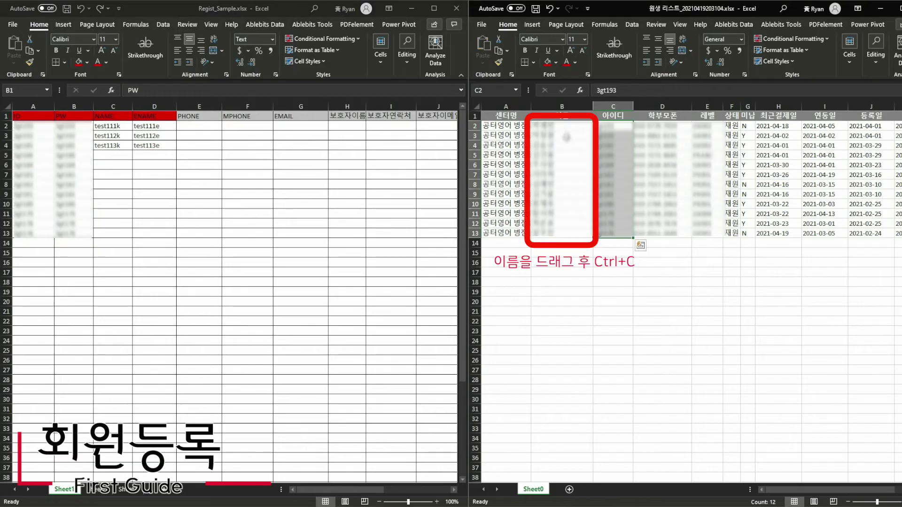
drag(568, 135, 575, 234)
- Copy the Korean names and paste them into the NAME column at C2
key(ctrl+c)
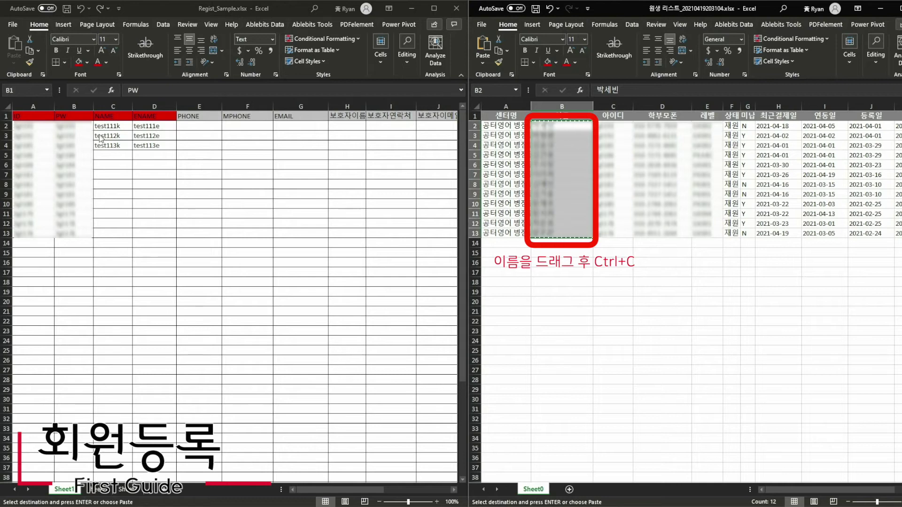
right_click(113, 126)
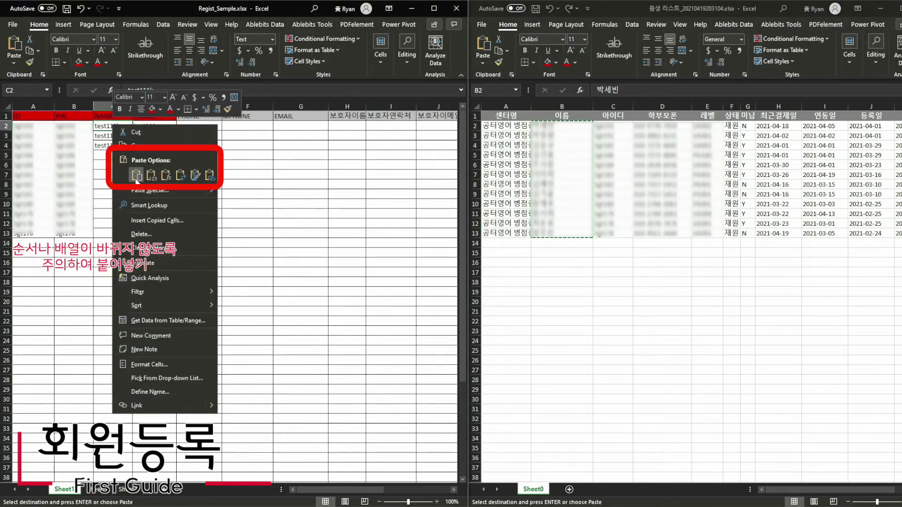
click(136, 176)
click(163, 178)
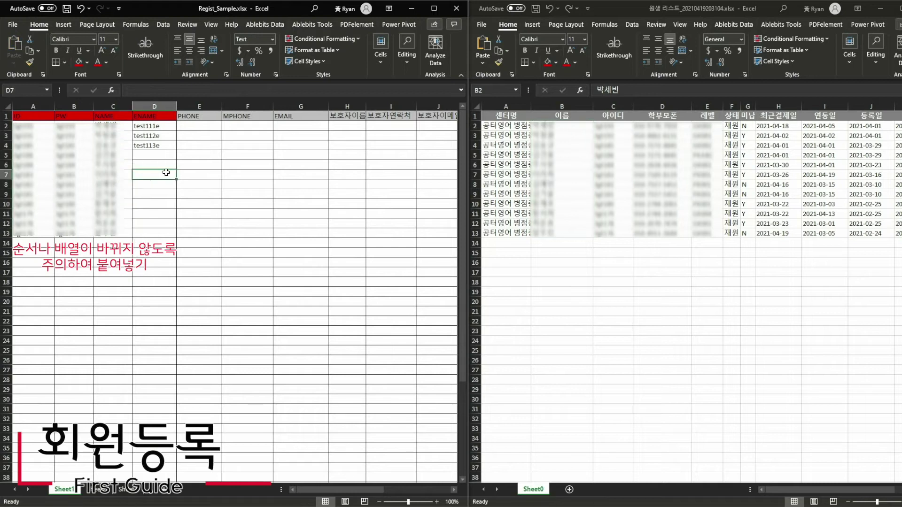
- Select the filled ID–NAME block and the unfilled ENAME column, then return to the student list
drag(41, 117, 117, 234)
drag(152, 116, 153, 232)
click(606, 213)
drag(512, 225, 783, 219)
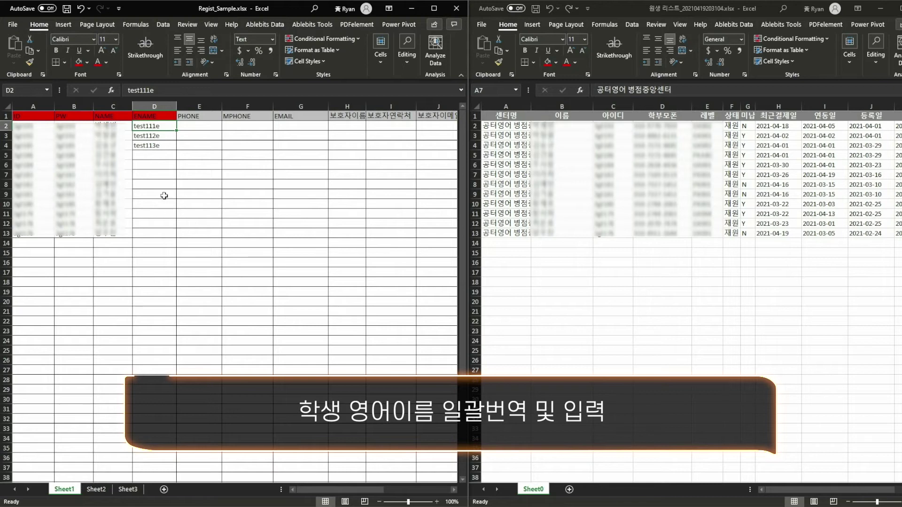
- Switch to Chrome and load translate.google.com in a new tab
click(323, 506)
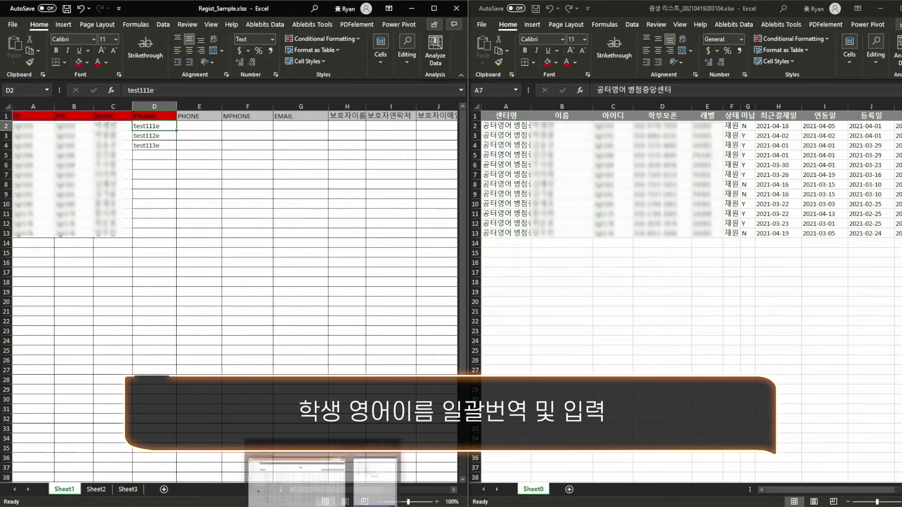
click(301, 484)
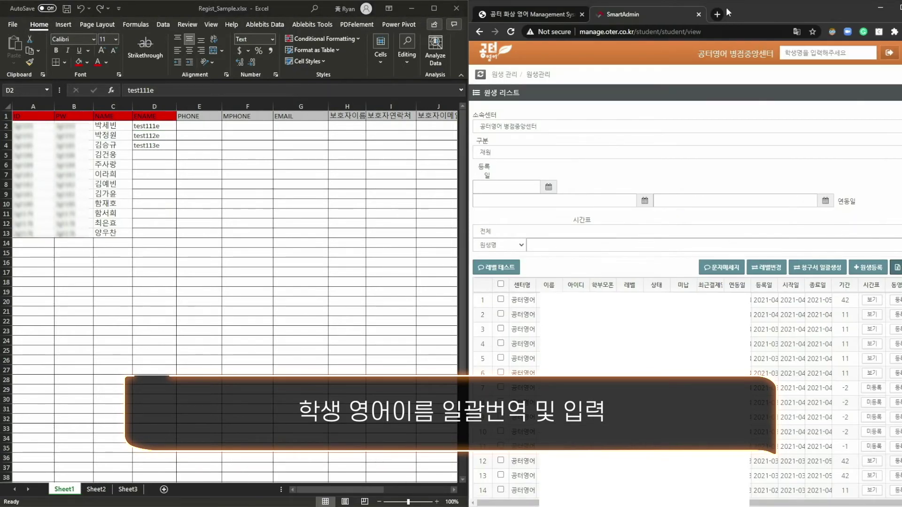
click(721, 14)
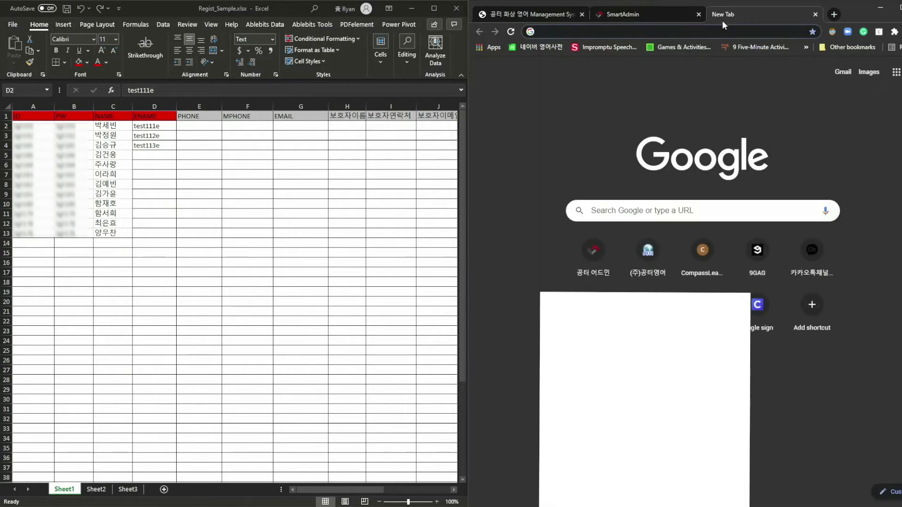
text(translate.google.com)
key(Return)
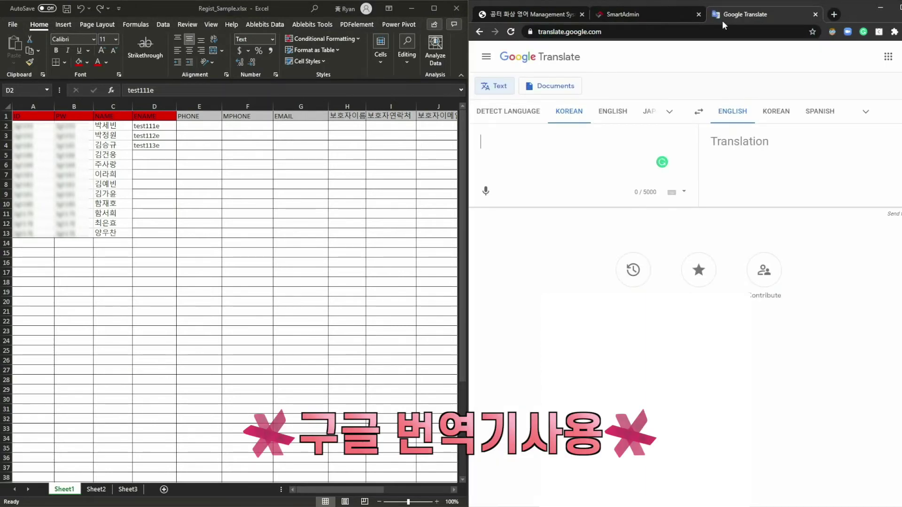
- Copy the Korean names in C2:C13 and paste them into Google Translate's source box
click(122, 136)
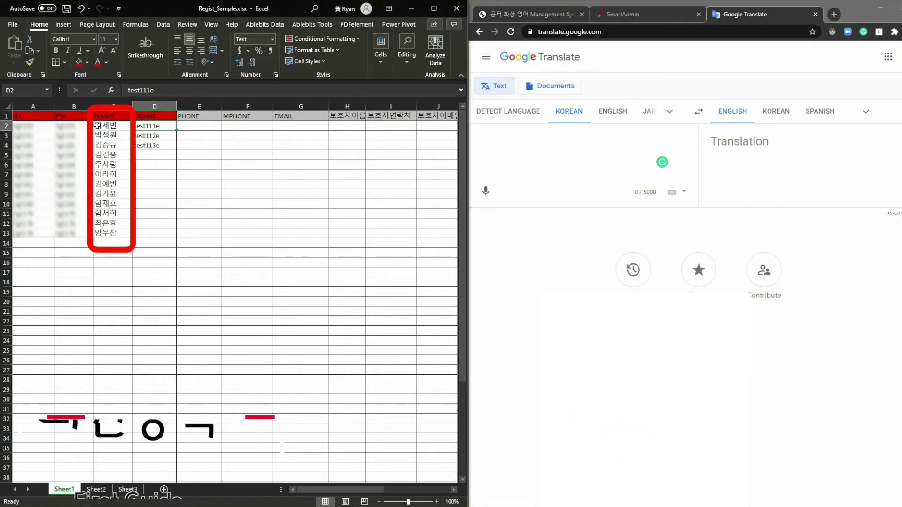
drag(97, 125, 108, 232)
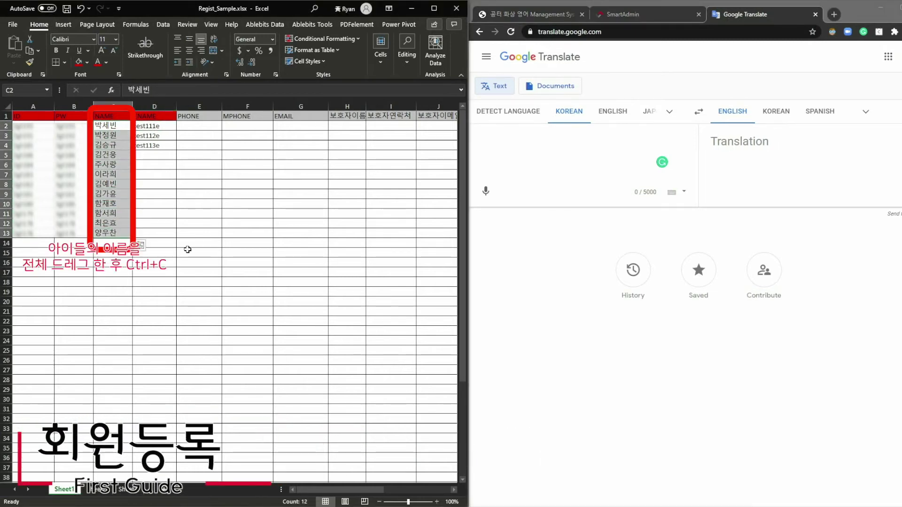
key(ctrl+c)
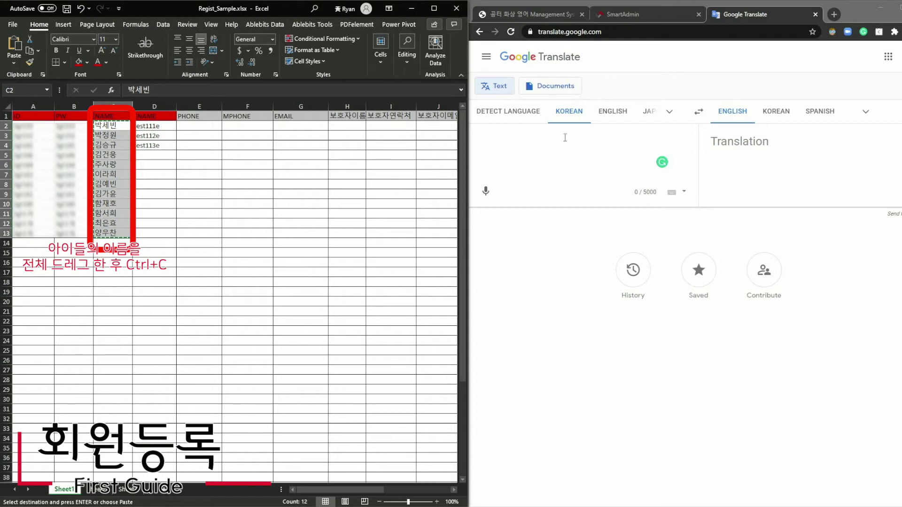
click(518, 147)
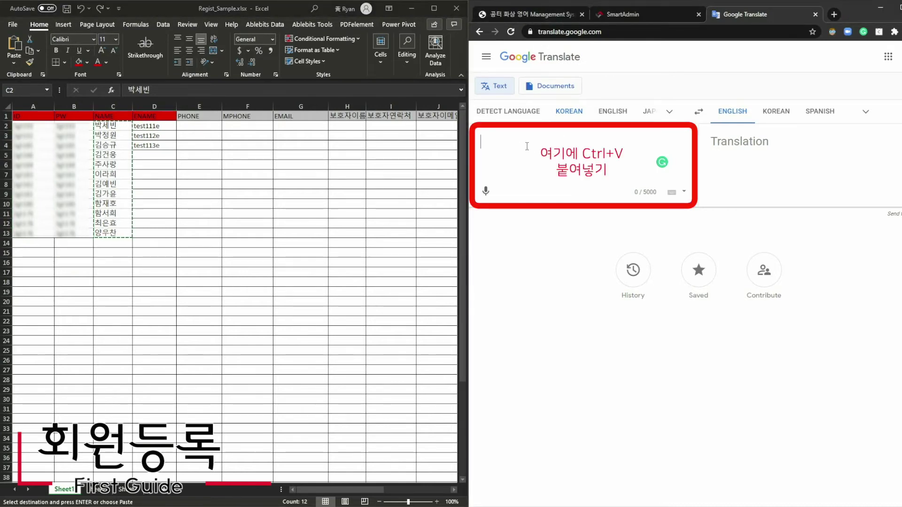
right_click(527, 146)
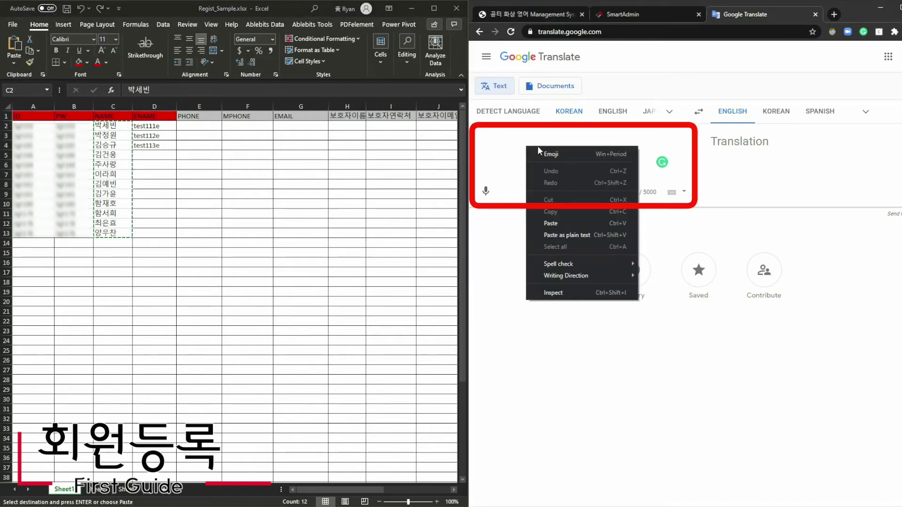
click(552, 223)
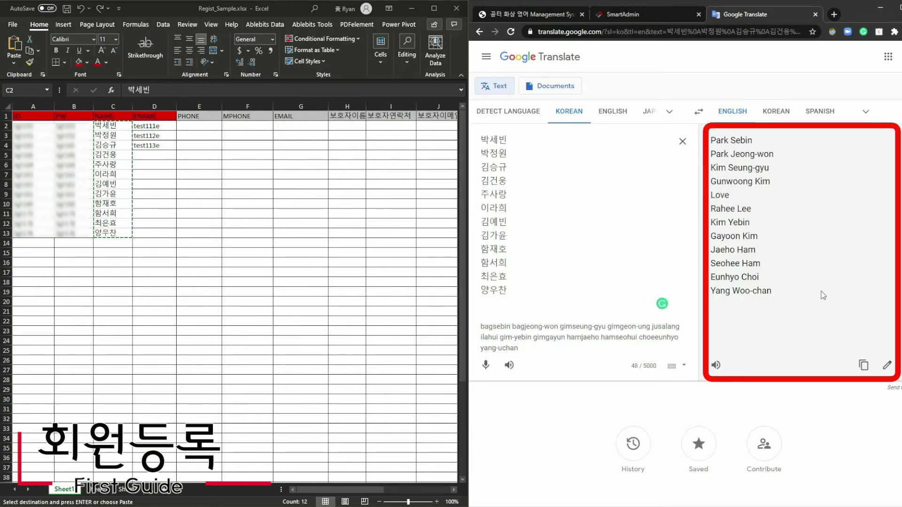
- Copy the twelve English translations and bring up paste options at Excel cell D2
drag(538, 31, 626, 31)
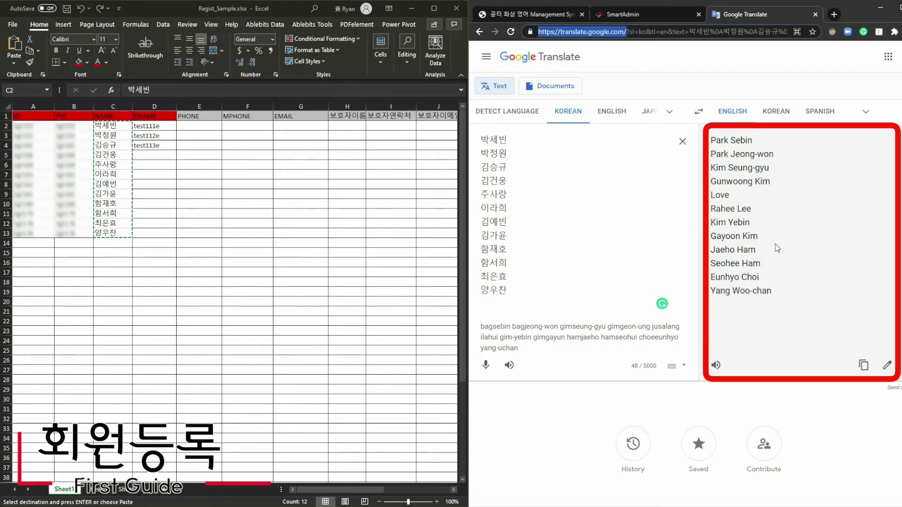
drag(790, 291, 709, 141)
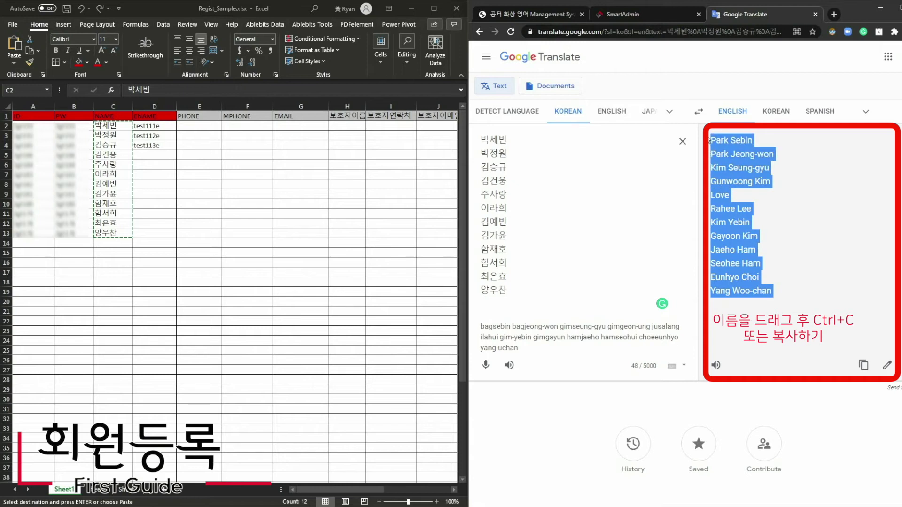
right_click(736, 221)
click(717, 229)
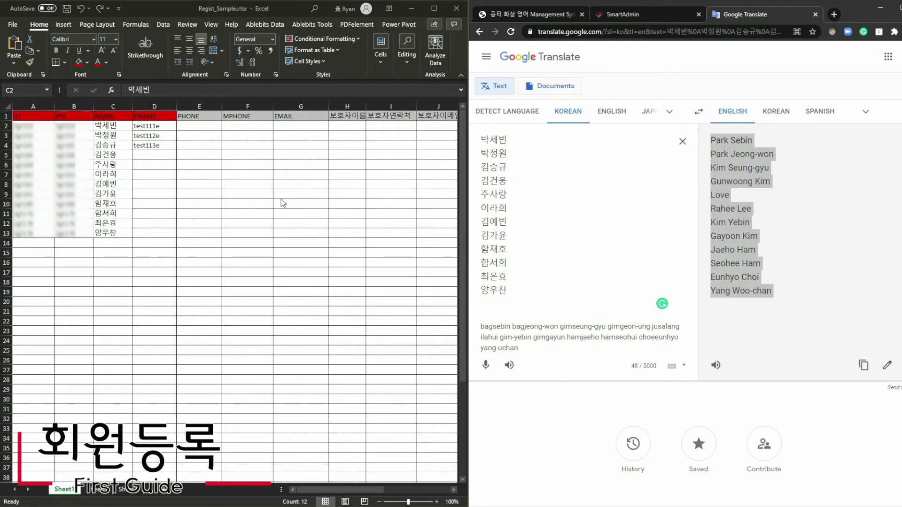
click(155, 125)
right_click(157, 125)
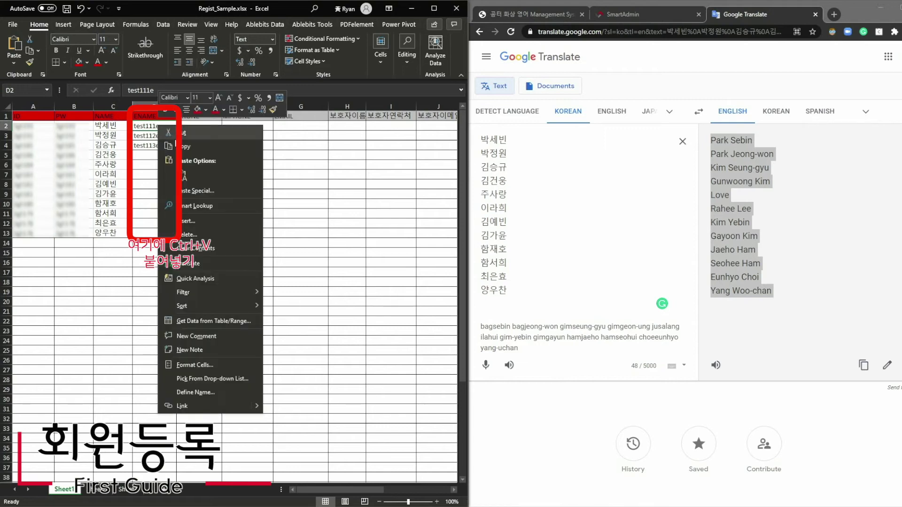
- Paste the English names into D2:D13 and review the filled table
click(183, 175)
click(266, 222)
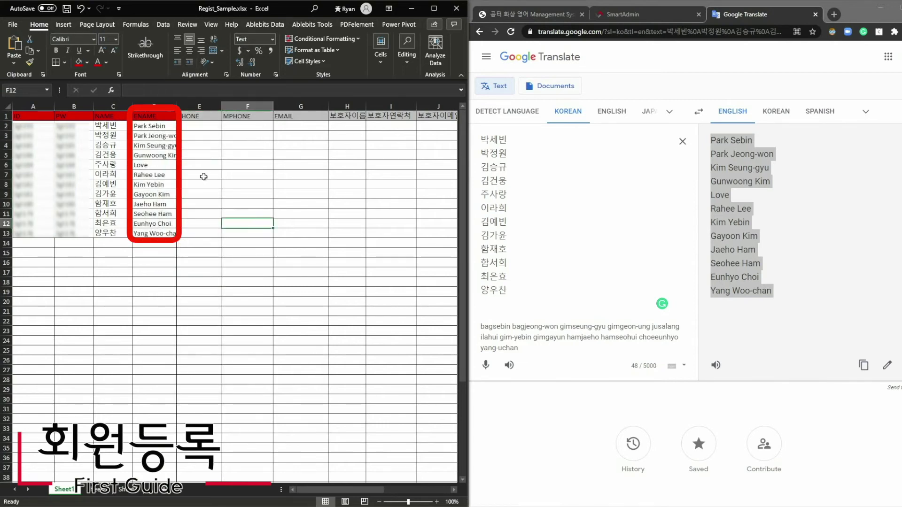
scroll(173, 209, up, 3)
drag(301, 249, 1, 1)
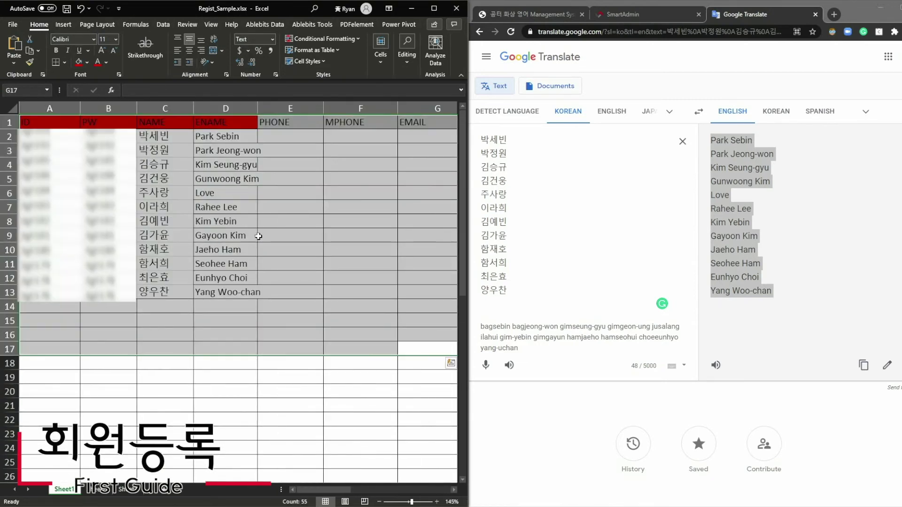
click(259, 236)
scroll(246, 258, up, 2)
drag(352, 350, 0, 2)
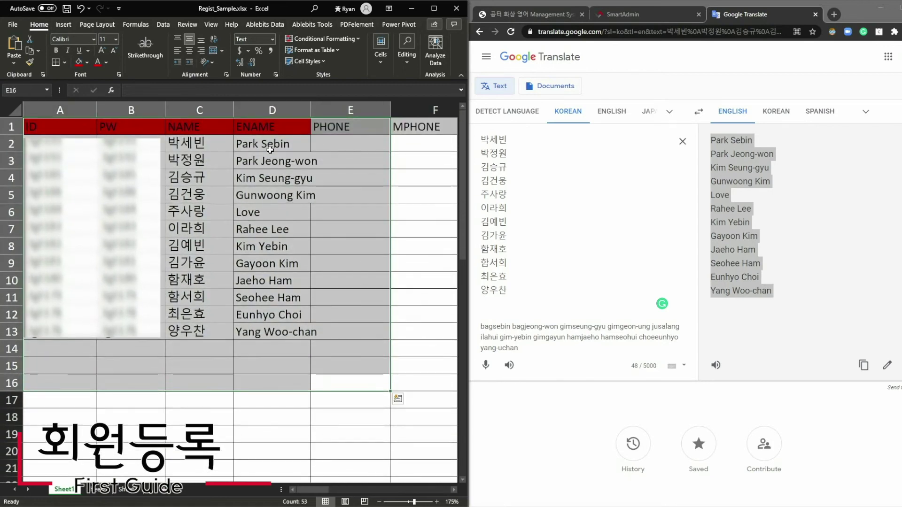
click(346, 183)
- Compare each Korean name in column C with its English translation in column D
click(235, 146)
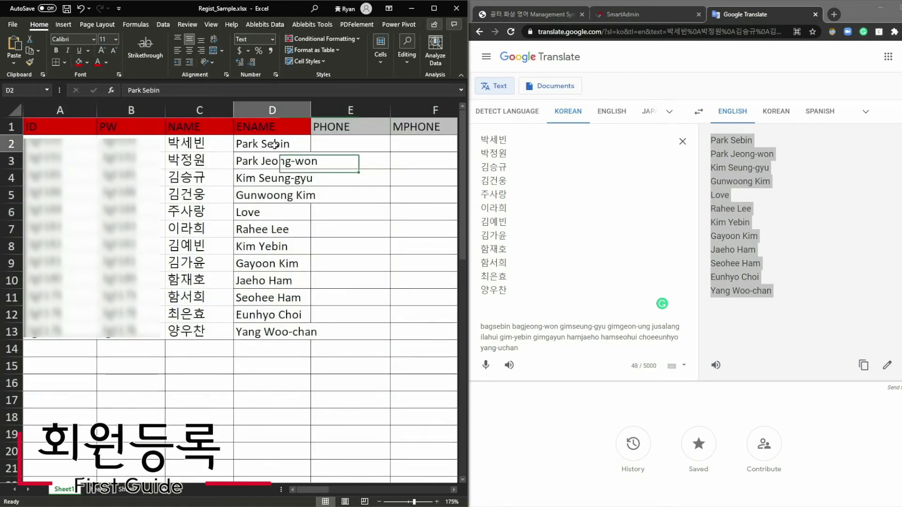
click(223, 151)
drag(222, 151, 263, 179)
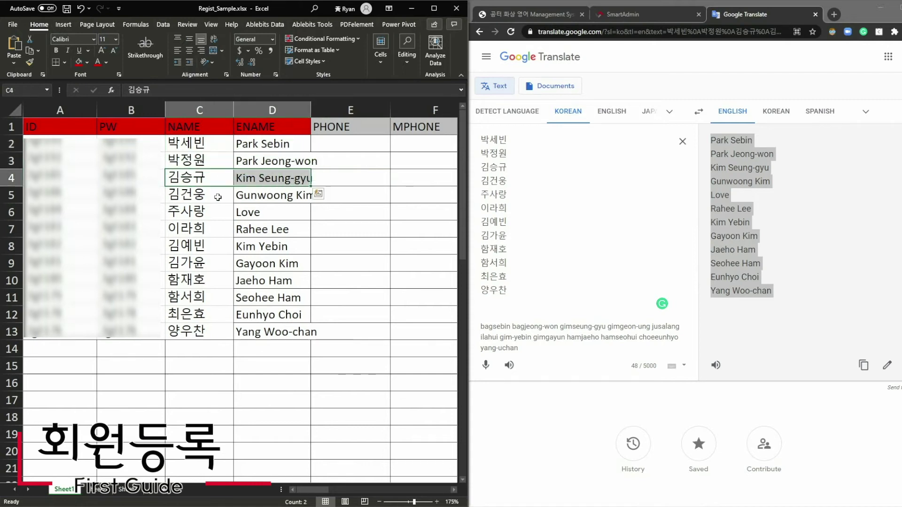
mouse_move(207, 194)
mouse_down()
mouse_move(259, 197)
mouse_move(263, 212)
mouse_up()
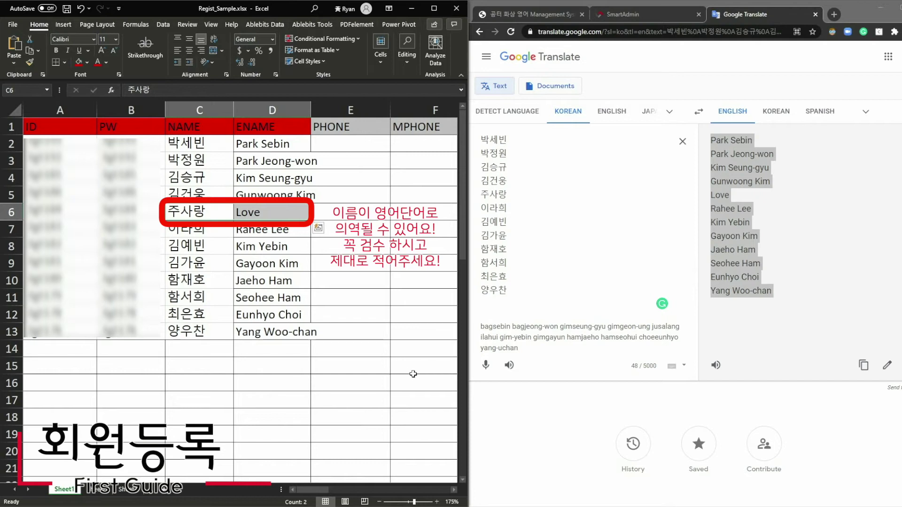
- Replace the mistranslated 'Love' in D6 with the student's romanised name
click(356, 306)
click(282, 209)
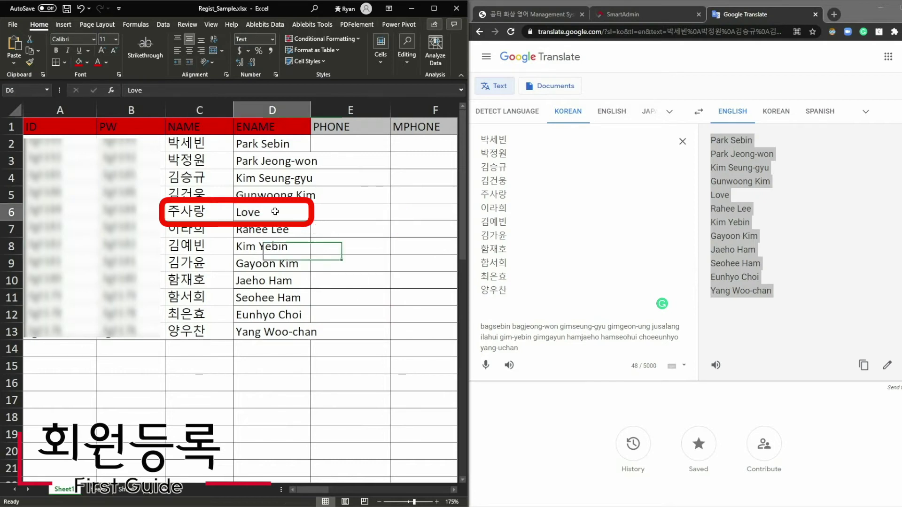
key(F2)
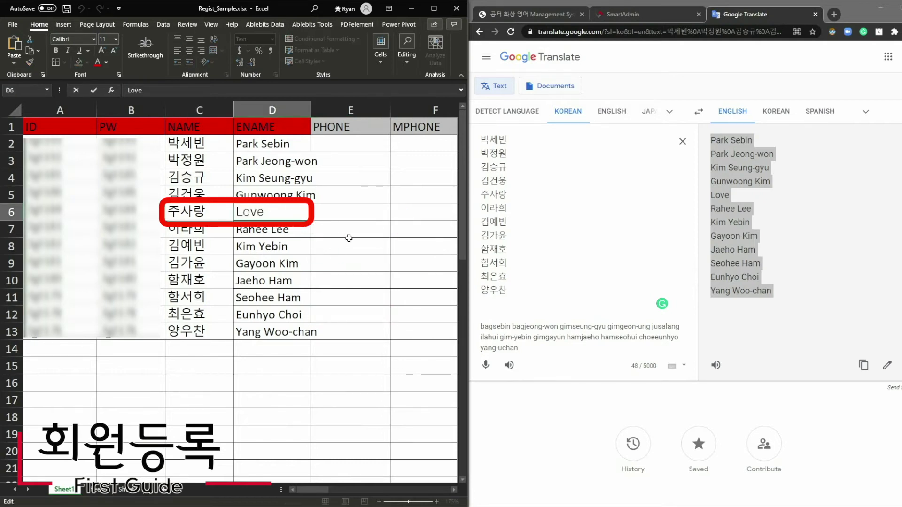
text(of God)
key(Return)
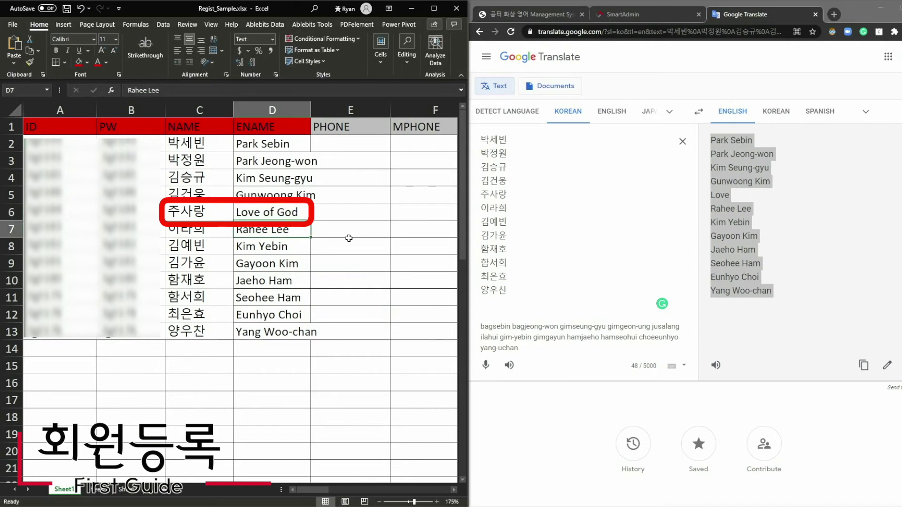
key(Up)
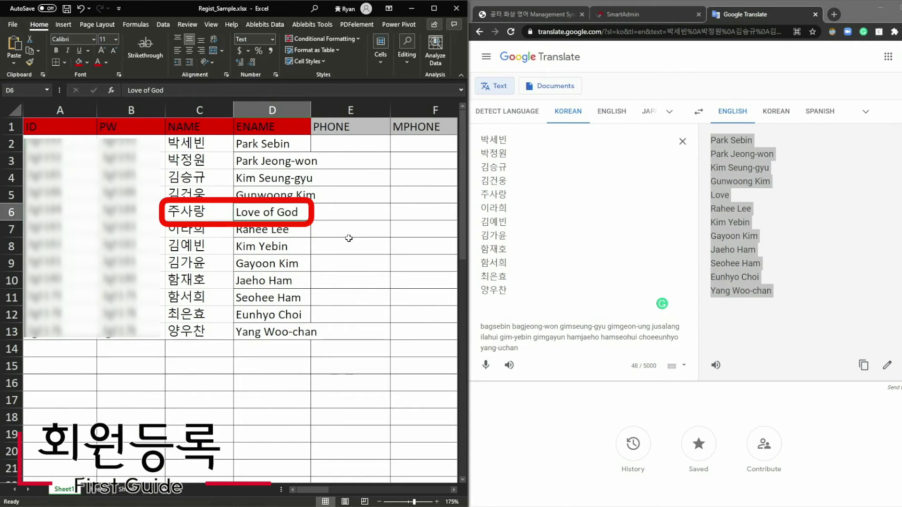
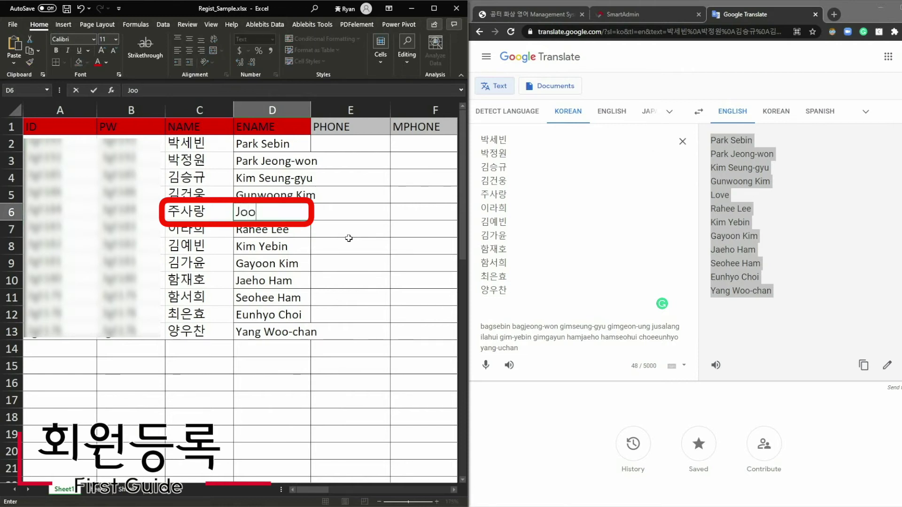
key(Return)
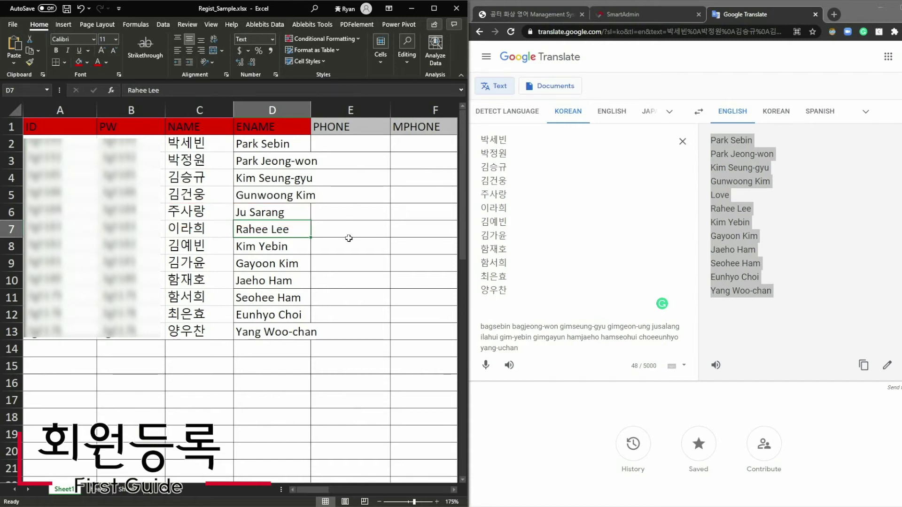
- Check the remaining English names down to row 13, then return to D6
key(Down)
key(Down)
key(Down)
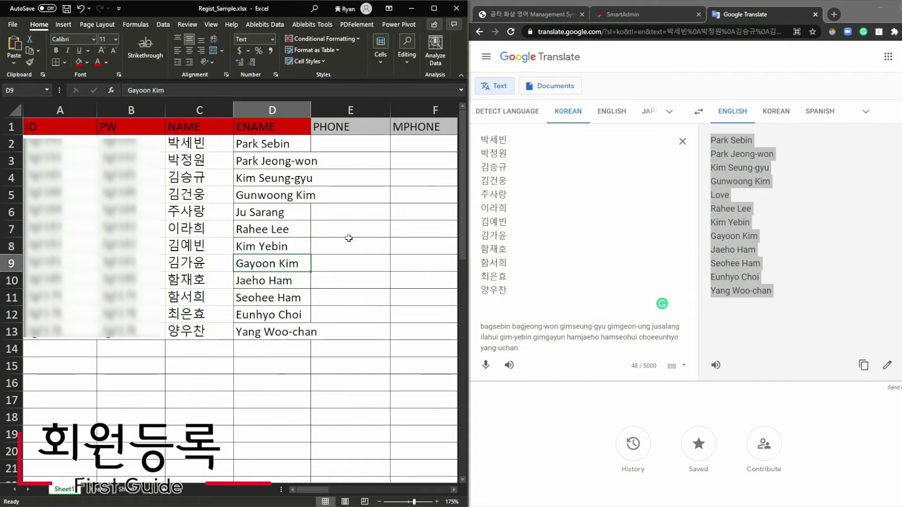
key(Down)
key(Down)
key(Down)
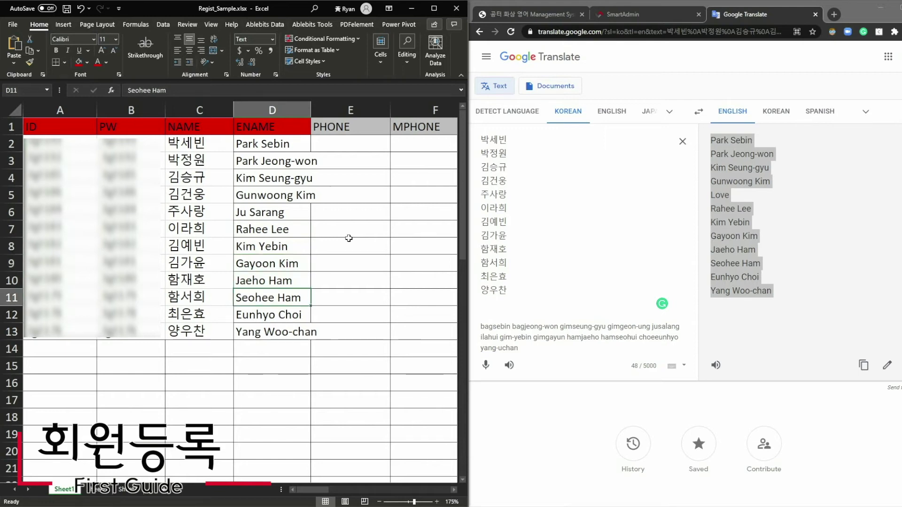
key(Down)
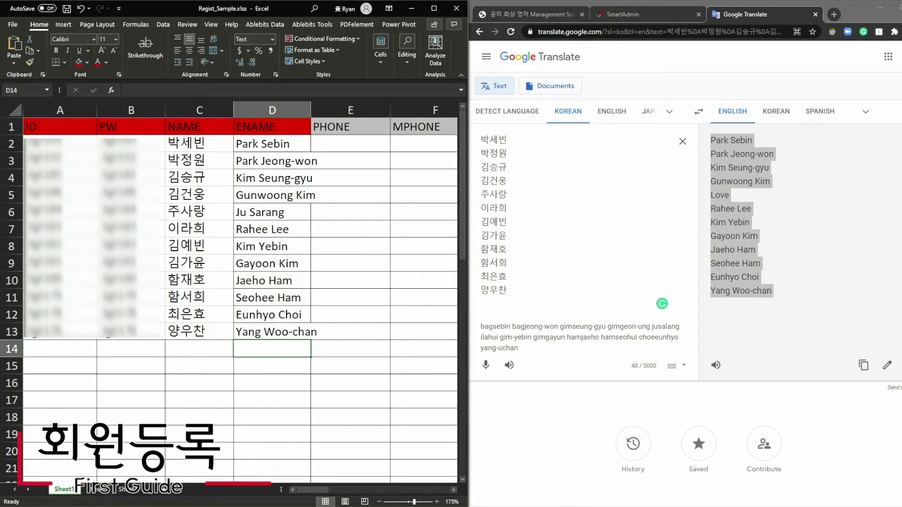
click(241, 213)
scroll(240, 213, down, 5)
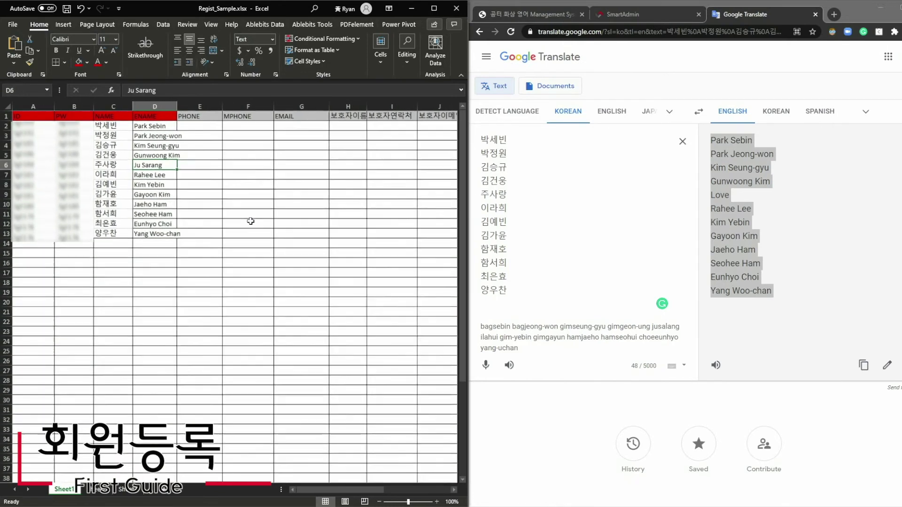
- Save the filled student rows in Regist_Sample.xlsx and close the Excel window
drag(33, 125, 155, 233)
click(199, 233)
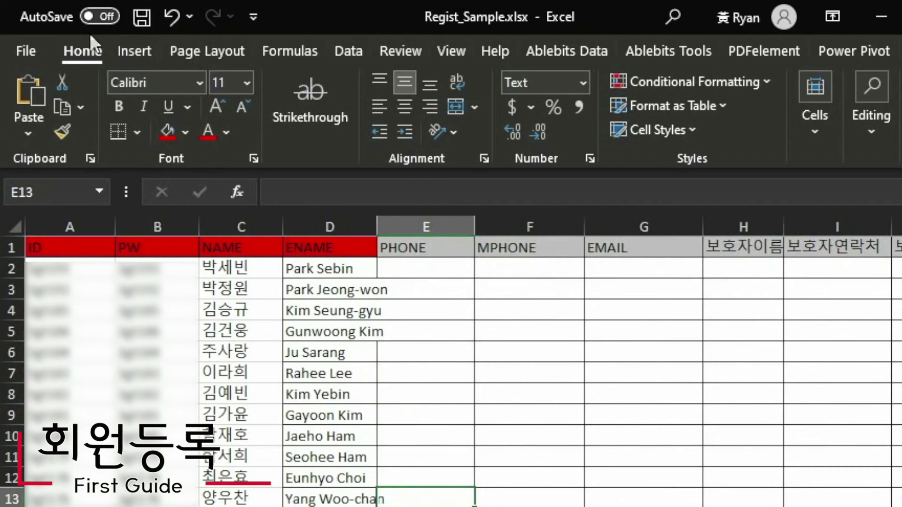
click(24, 51)
click(76, 288)
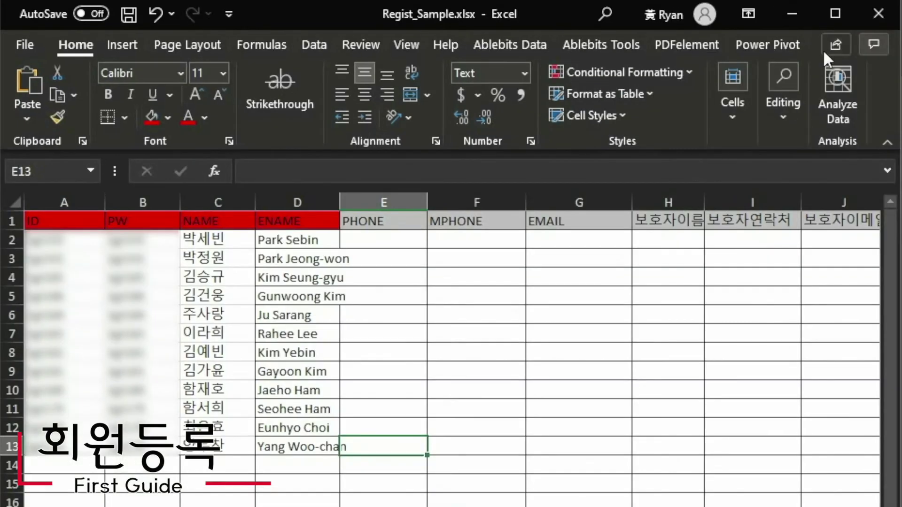
click(877, 15)
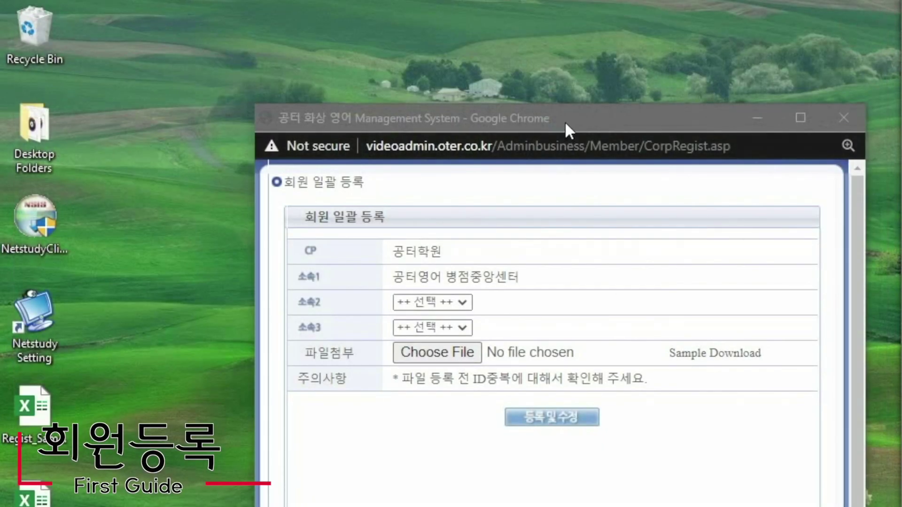
- Attach Regist_Sample.xlsx to the 회원 일괄 등록 form and submit it with 등록및수정
drag(564, 120, 520, 114)
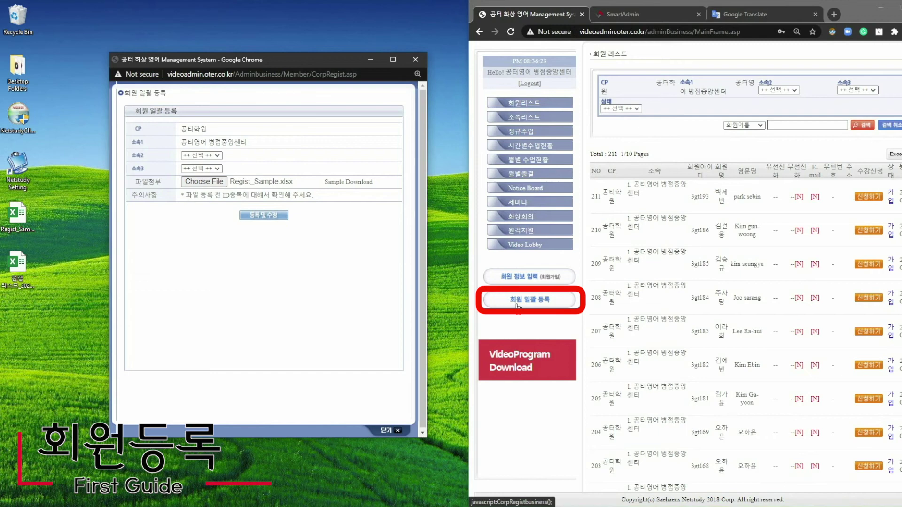
click(203, 181)
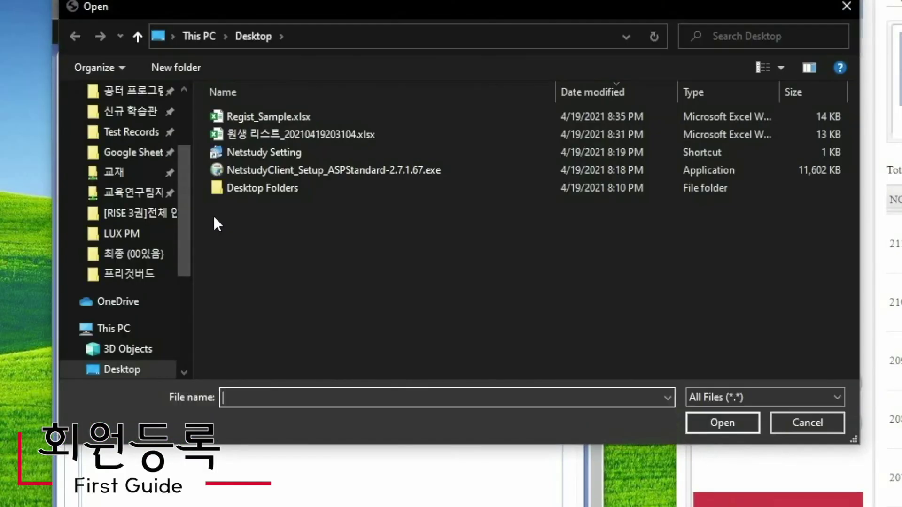
click(303, 115)
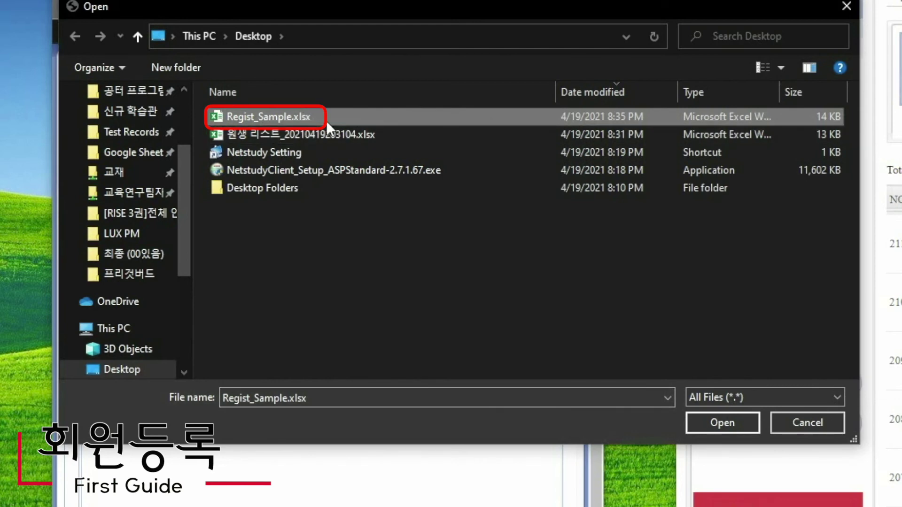
click(723, 422)
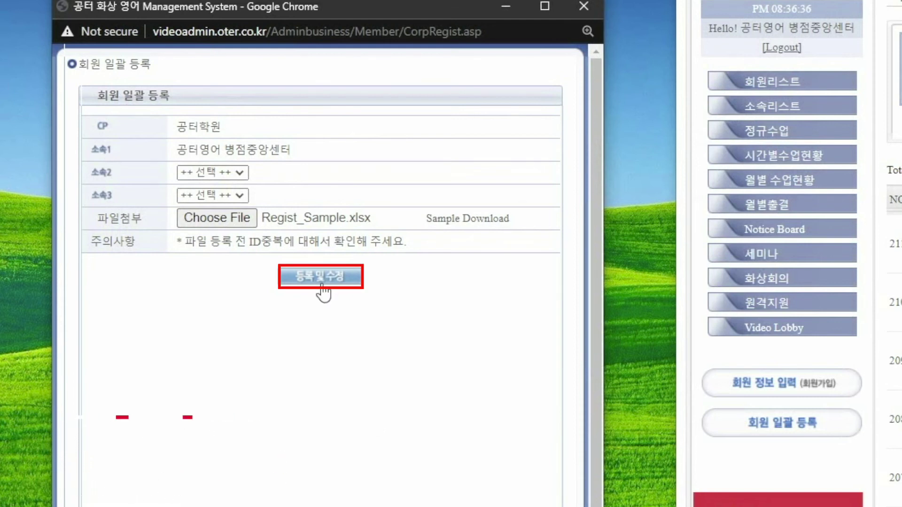
click(321, 278)
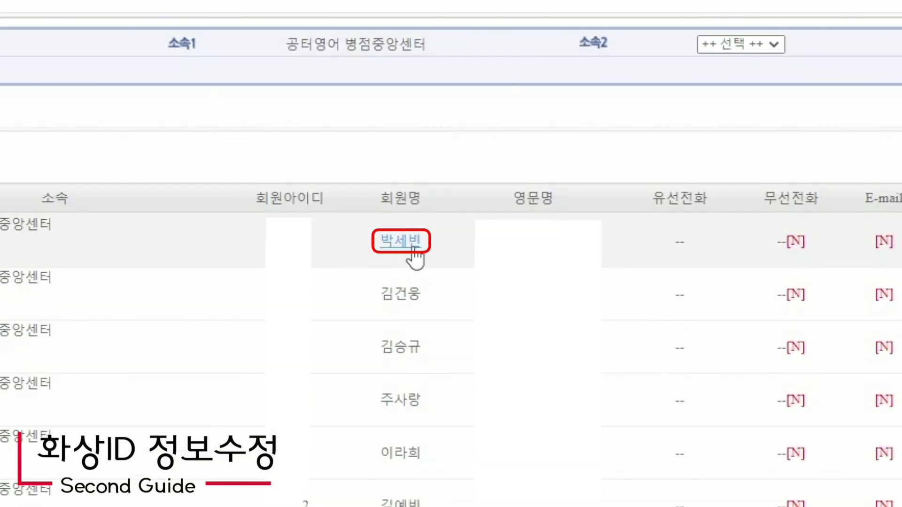
- Open the newest member's 회원 정보 수정/확인 form and check the ID, password, name and English name fields
click(412, 249)
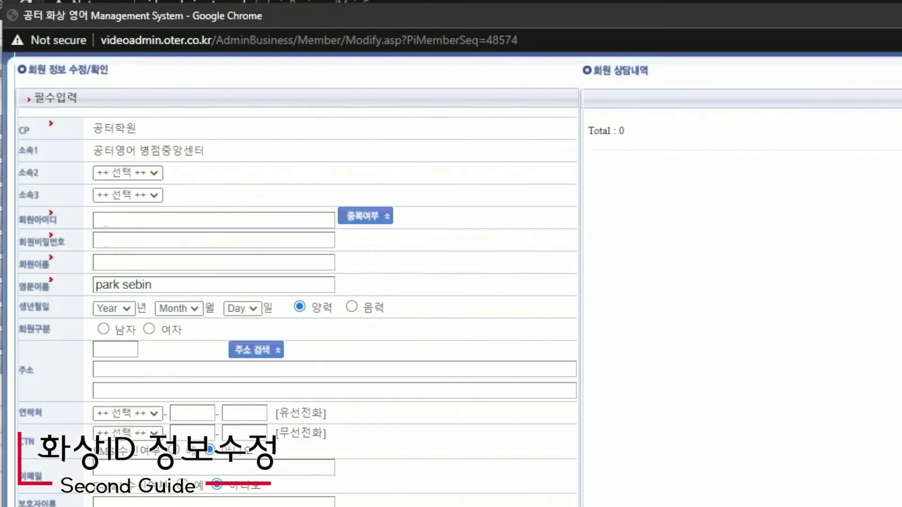
click(137, 227)
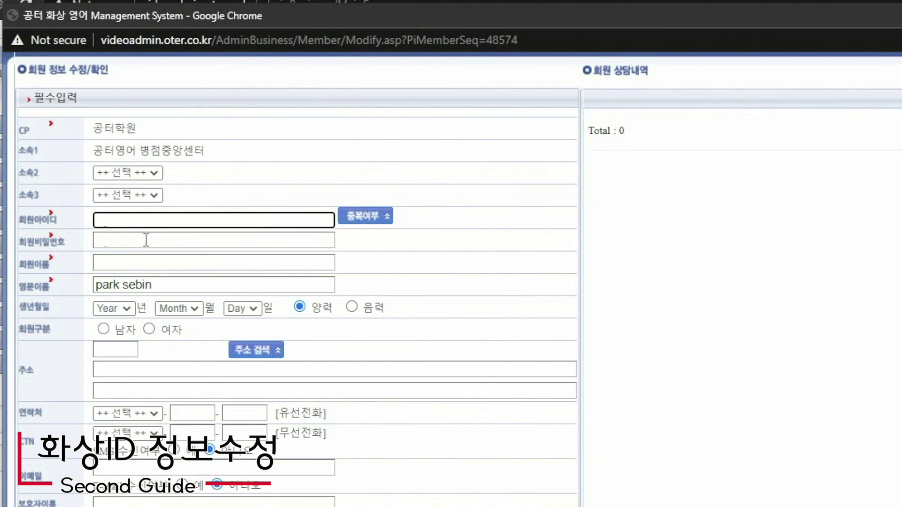
click(147, 241)
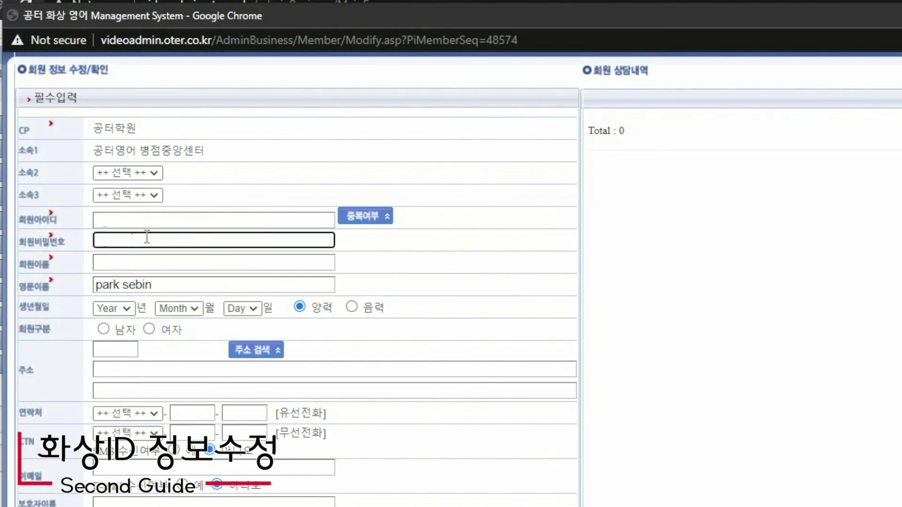
key(Tab)
click(170, 284)
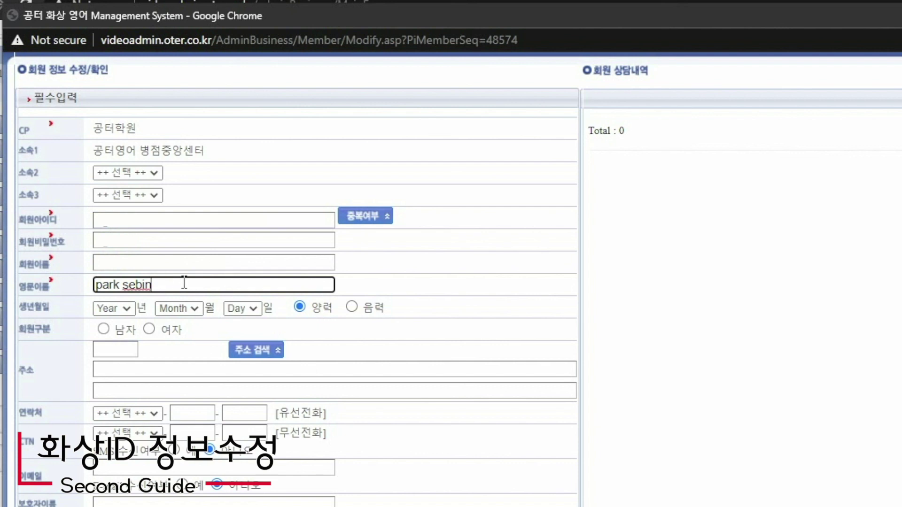